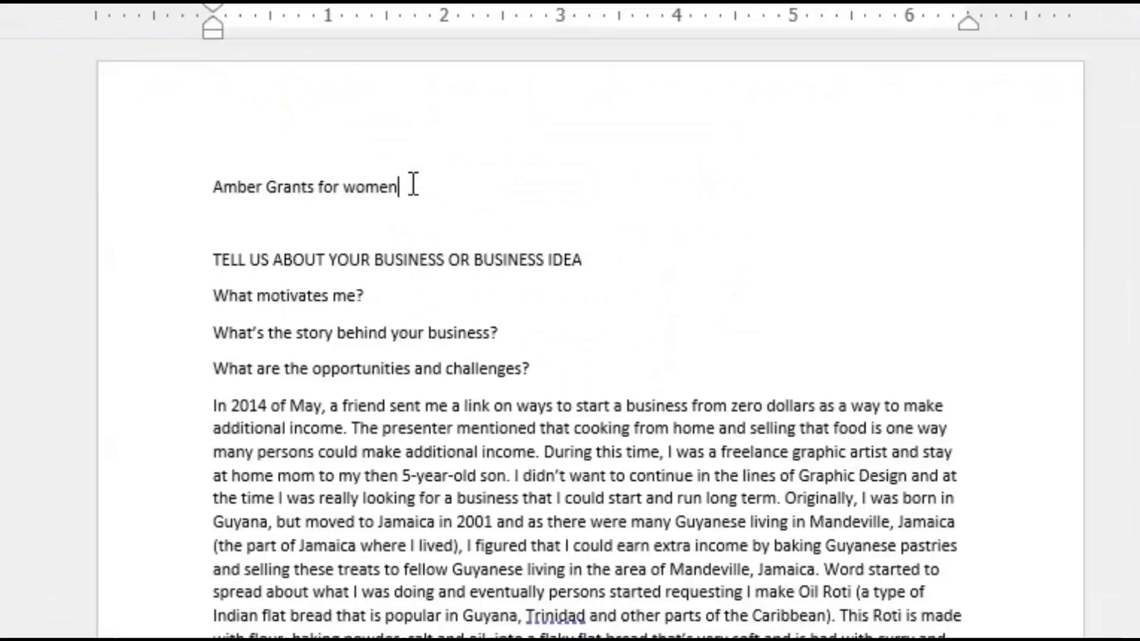
- Format the title line "Amber Grants for women" in Century Gothic, size 28, and capitalize the W of "Women"
{"action": "left_click_drag", "start_coordinate": [608, 219], "coordinate": [428, 227]}
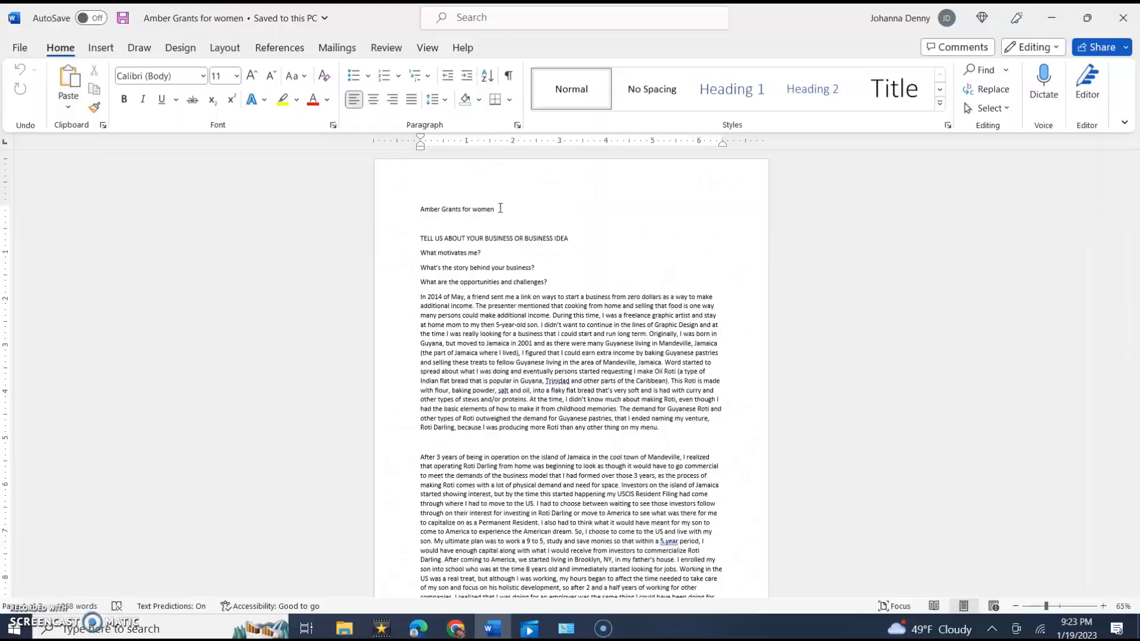
{"action": "left_click", "coordinate": [203, 76]}
{"action": "left_click", "coordinate": [195, 189]}
{"action": "left_click", "coordinate": [585, 218]}
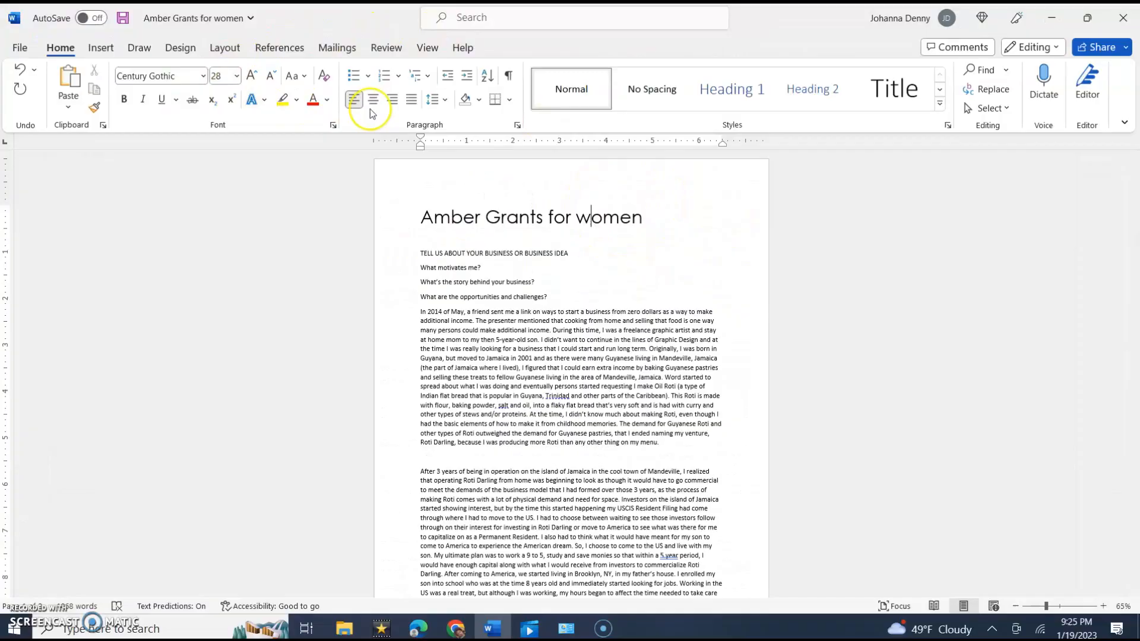
{"action": "key", "text": "BackSpace"}
{"action": "type", "text": "W"}
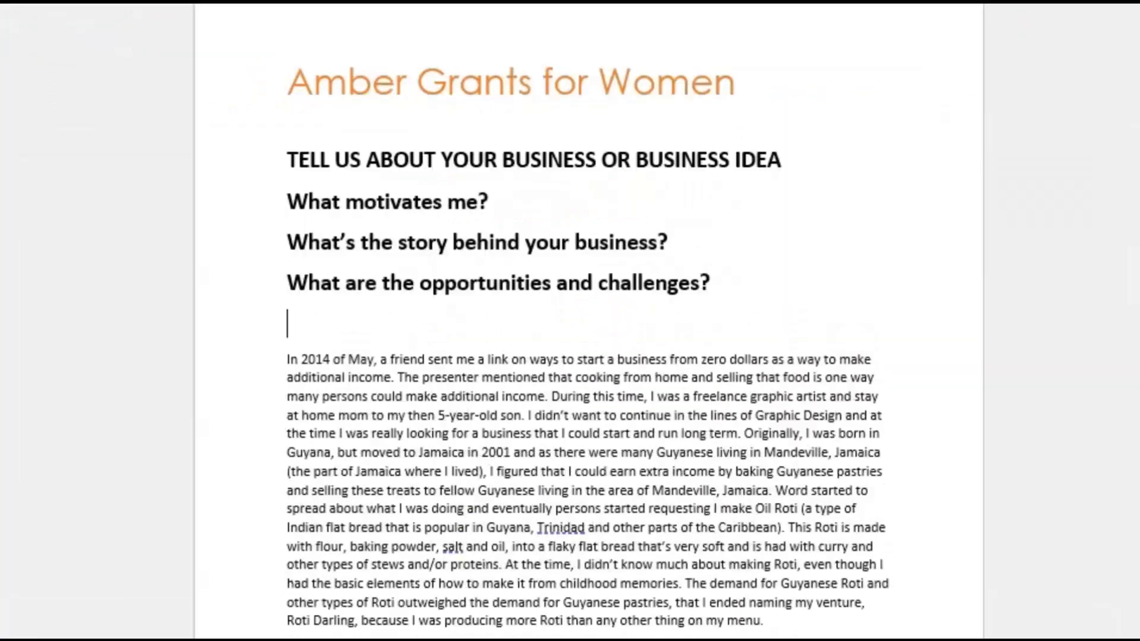
- Select the answer paragraphs, leaving out the headings between them, and change their font formatting
{"action": "scroll", "coordinate": [522, 267], "scroll_direction": "down", "scroll_amount": 3}
{"action": "left_click_drag", "start_coordinate": [287, 360], "coordinate": [540, 531]}
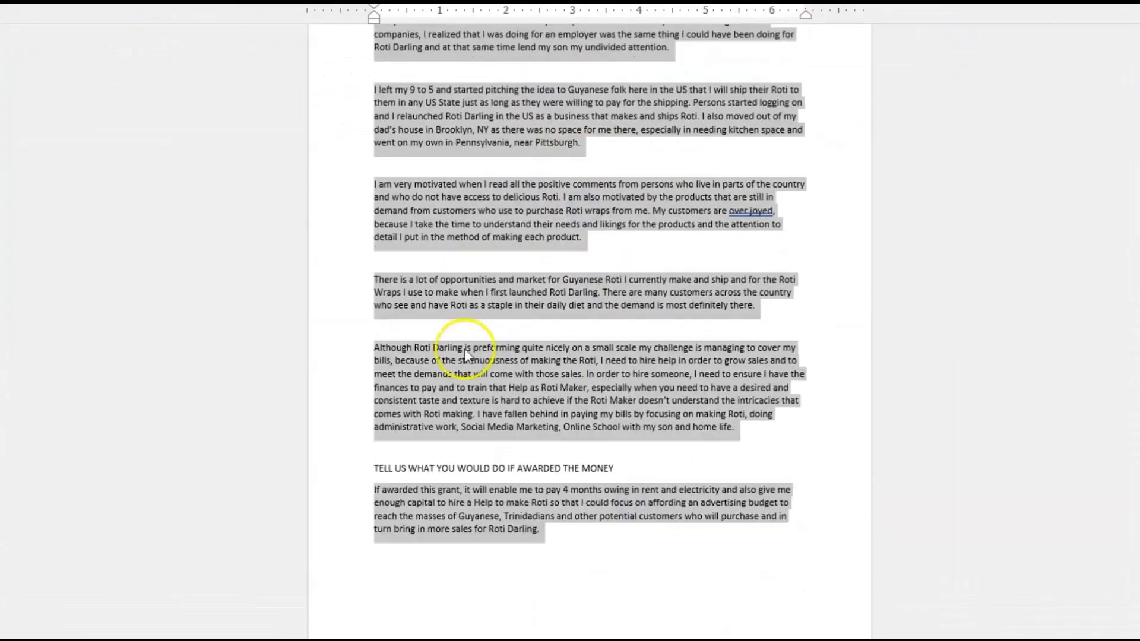
{"action": "scroll", "coordinate": [465, 351], "scroll_direction": "up", "scroll_amount": 20}
{"action": "left_click", "coordinate": [338, 107]}
{"action": "left_click", "coordinate": [321, 285]}
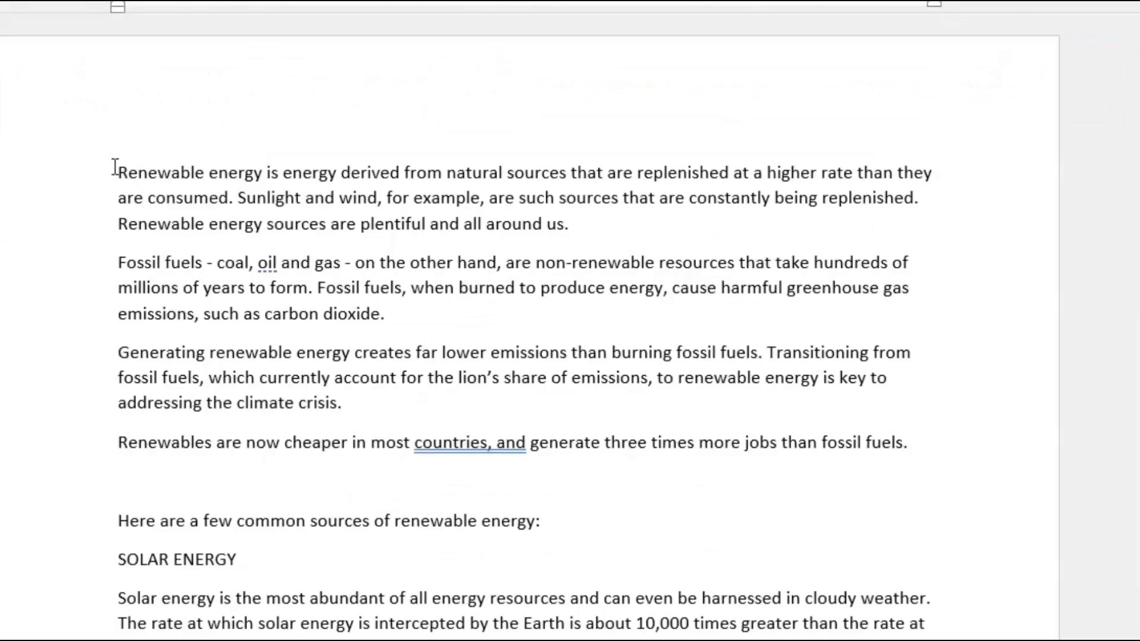
- Apply the Title style to the opening paragraph that begins "Renewable energy is energy derived from natural sources"
{"action": "left_click", "coordinate": [336, 235]}
{"action": "left_click_drag", "start_coordinate": [114, 168], "coordinate": [615, 237]}
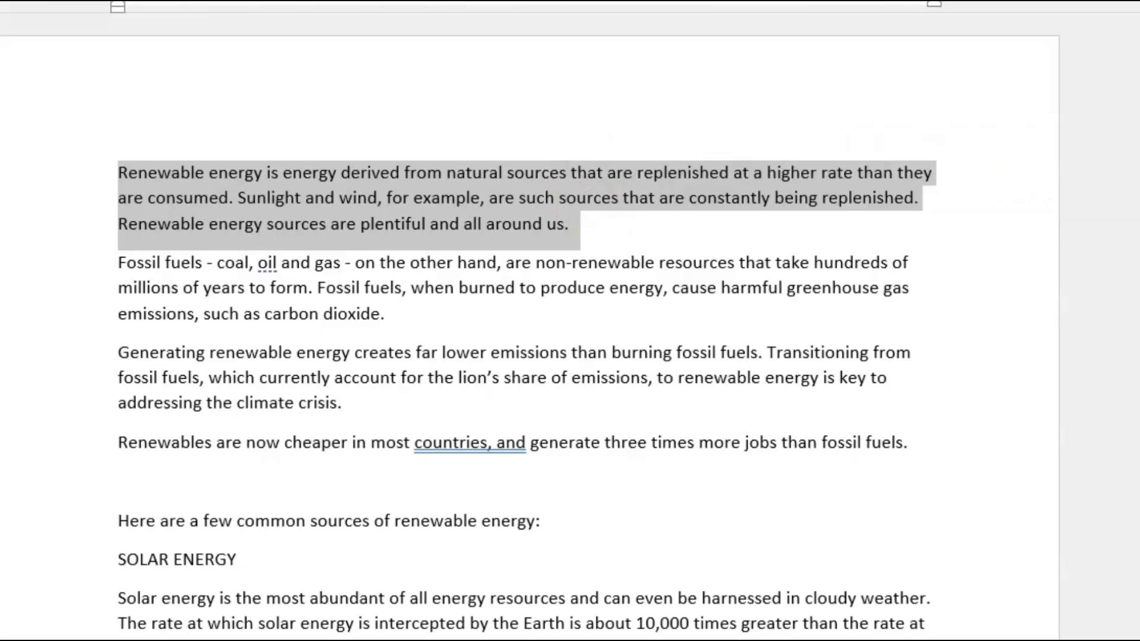
{"action": "left_click", "coordinate": [106, 76]}
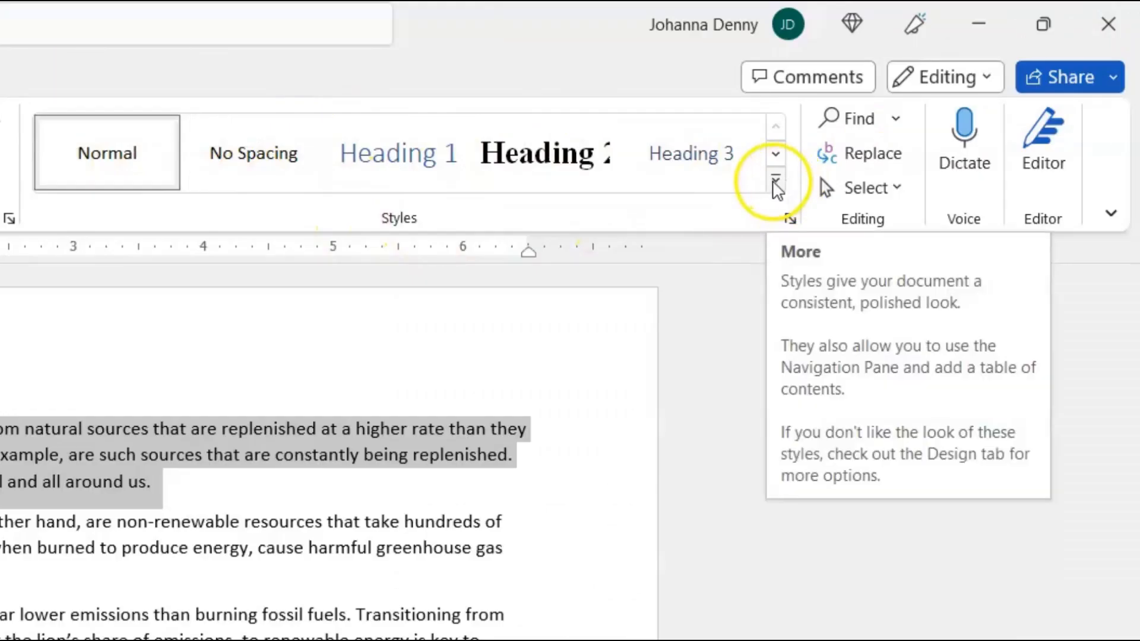
{"action": "left_click", "coordinate": [1088, 115]}
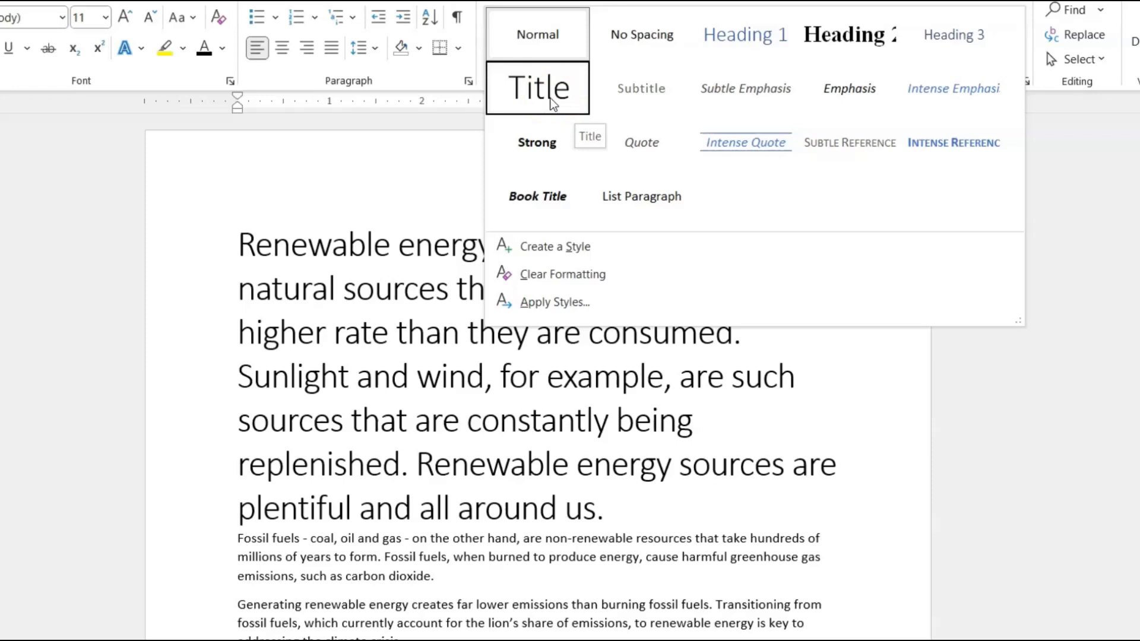
{"action": "left_click", "coordinate": [552, 103]}
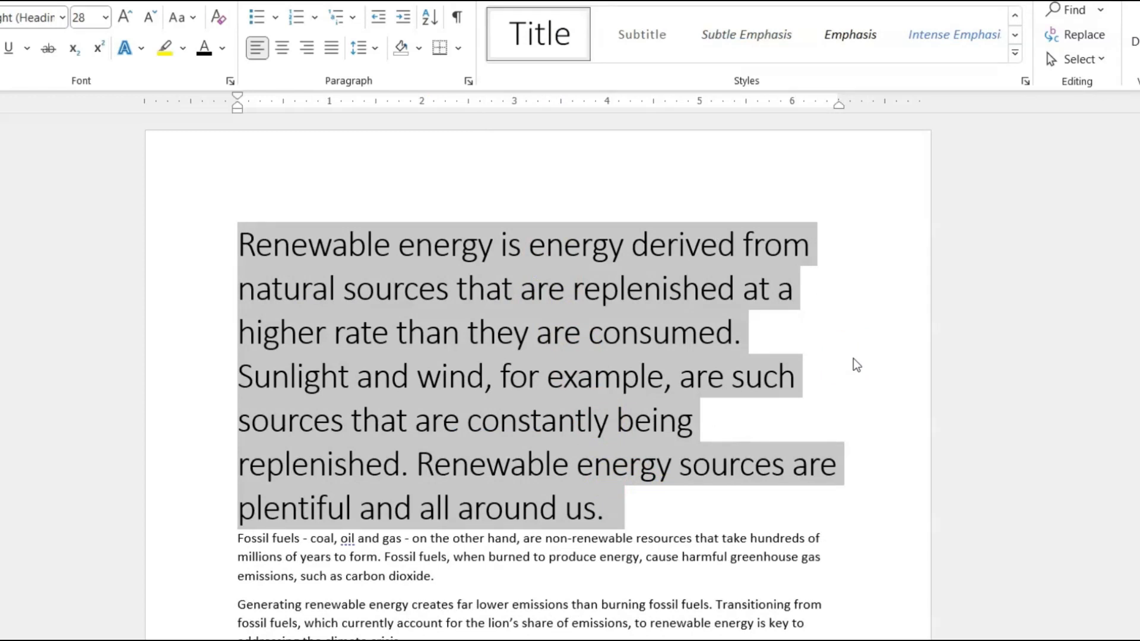
- Modify the Title style to use font size 24, then deselect the opening paragraph
{"action": "left_click", "coordinate": [1015, 53]}
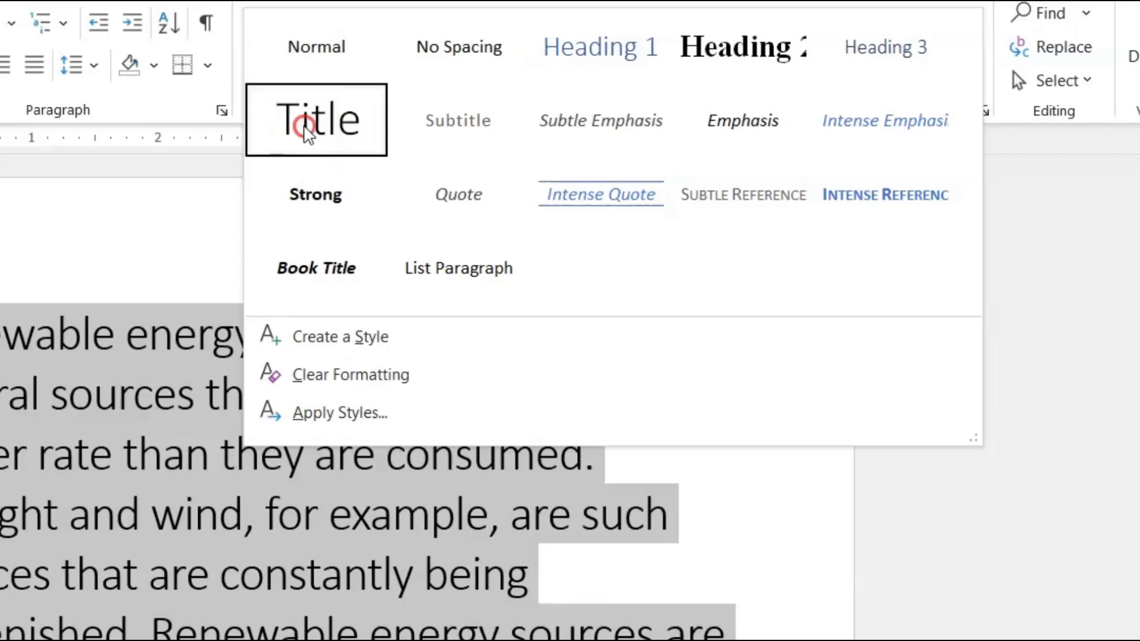
{"action": "right_click", "coordinate": [308, 134]}
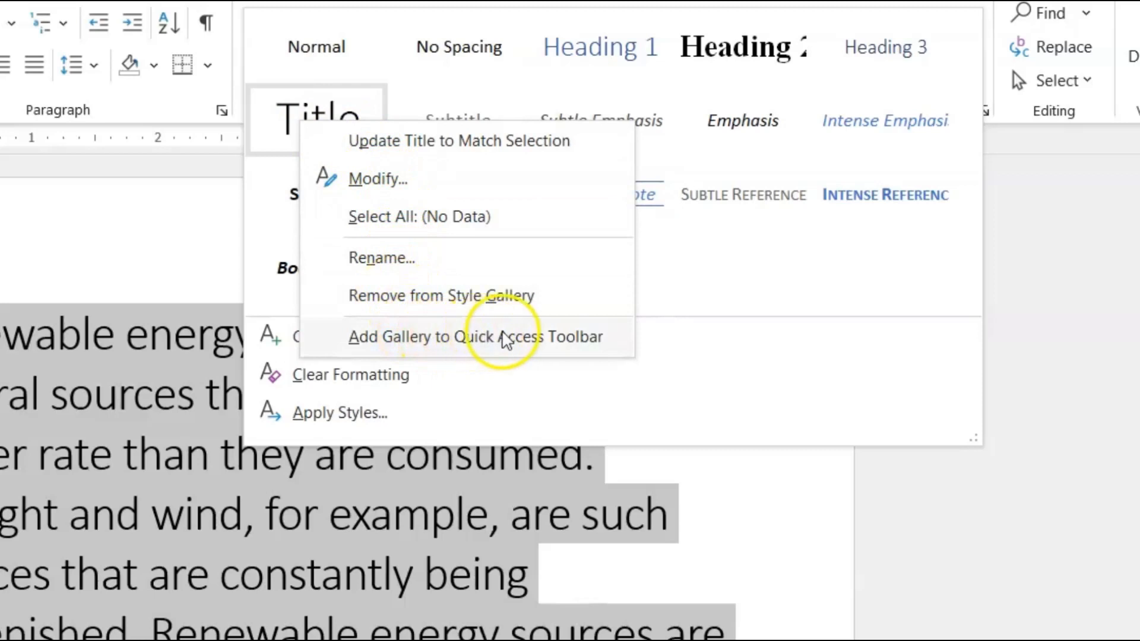
{"action": "left_click", "coordinate": [361, 180]}
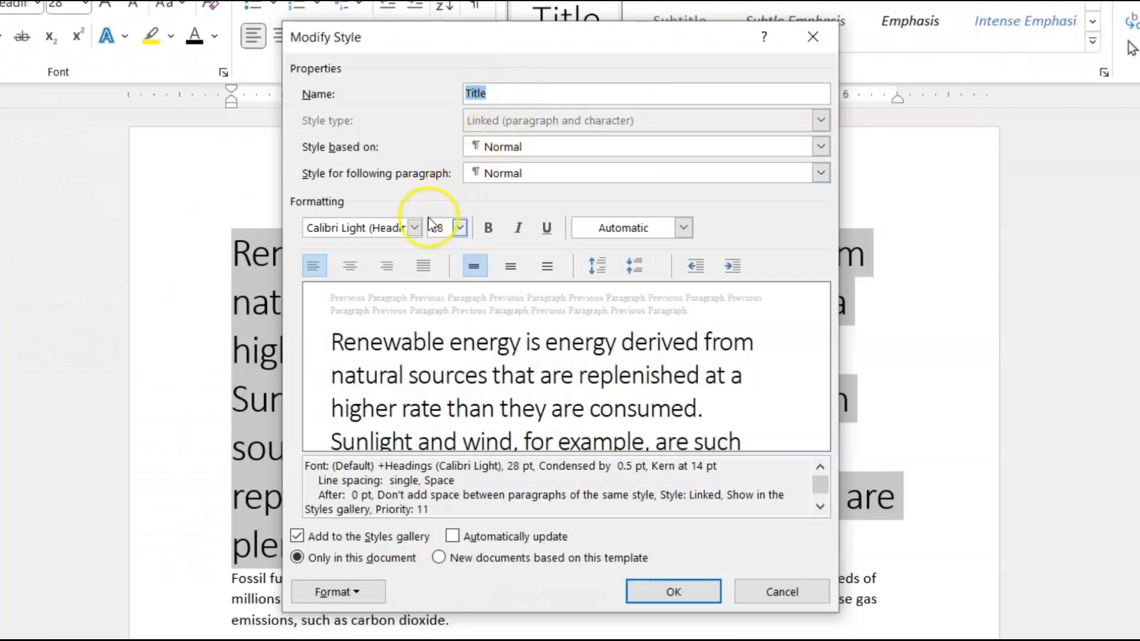
{"action": "left_click", "coordinate": [460, 228]}
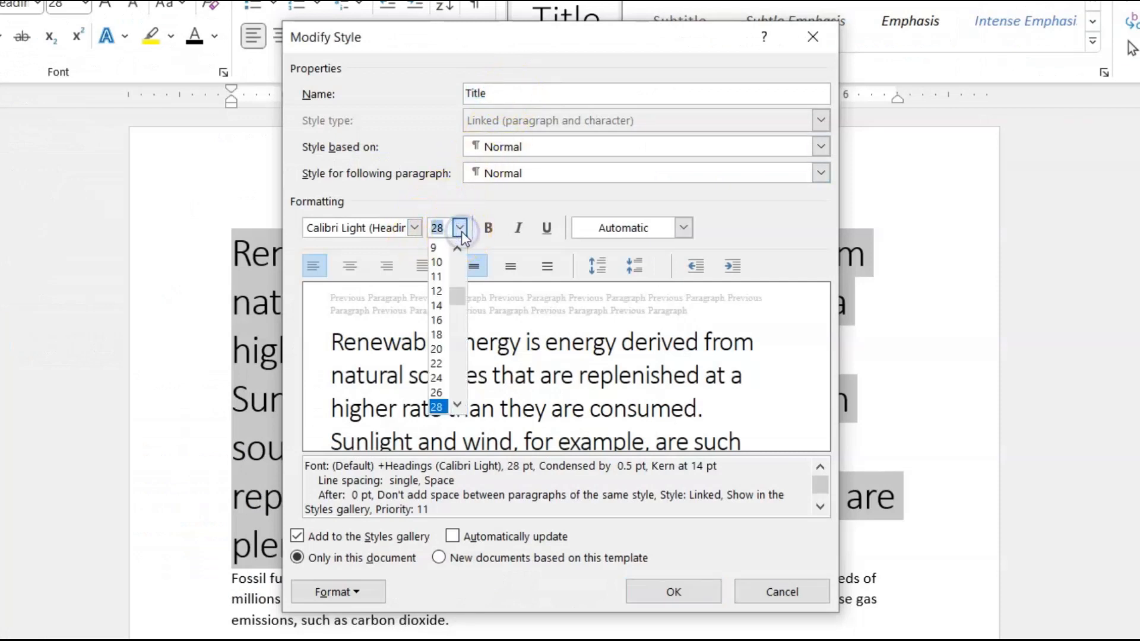
{"action": "left_click", "coordinate": [439, 378]}
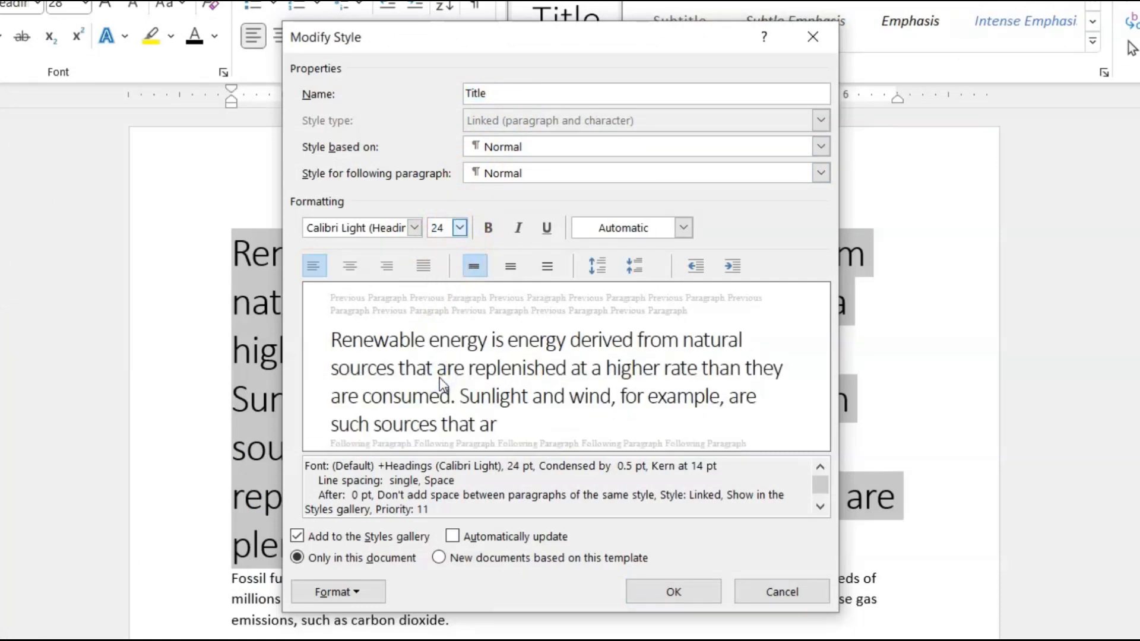
{"action": "left_click", "coordinate": [673, 591]}
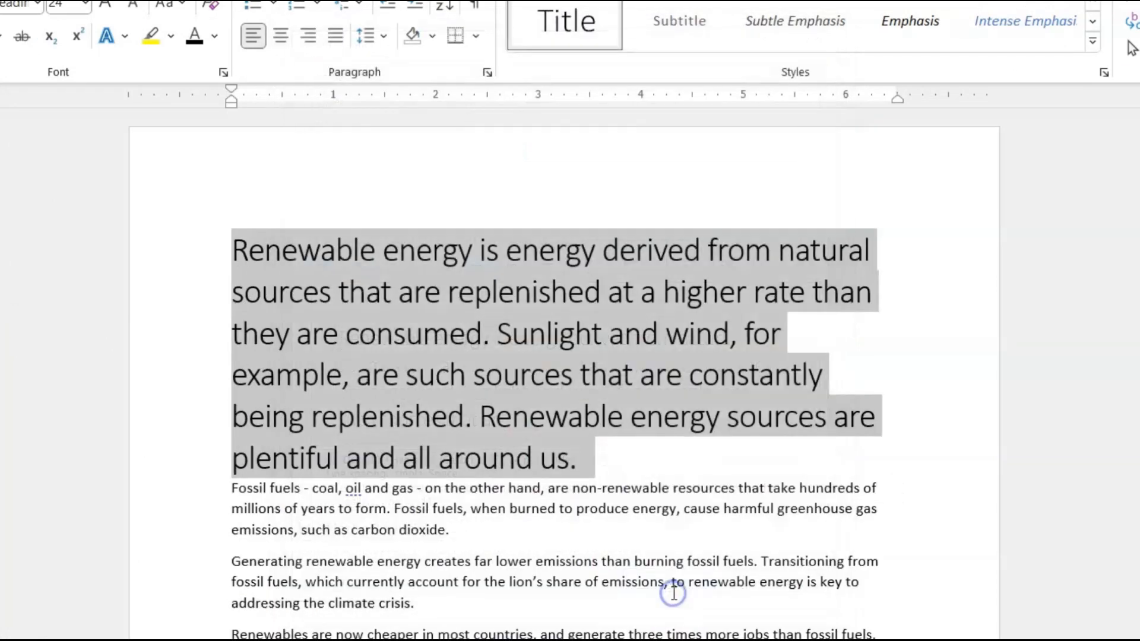
{"action": "left_click", "coordinate": [604, 467]}
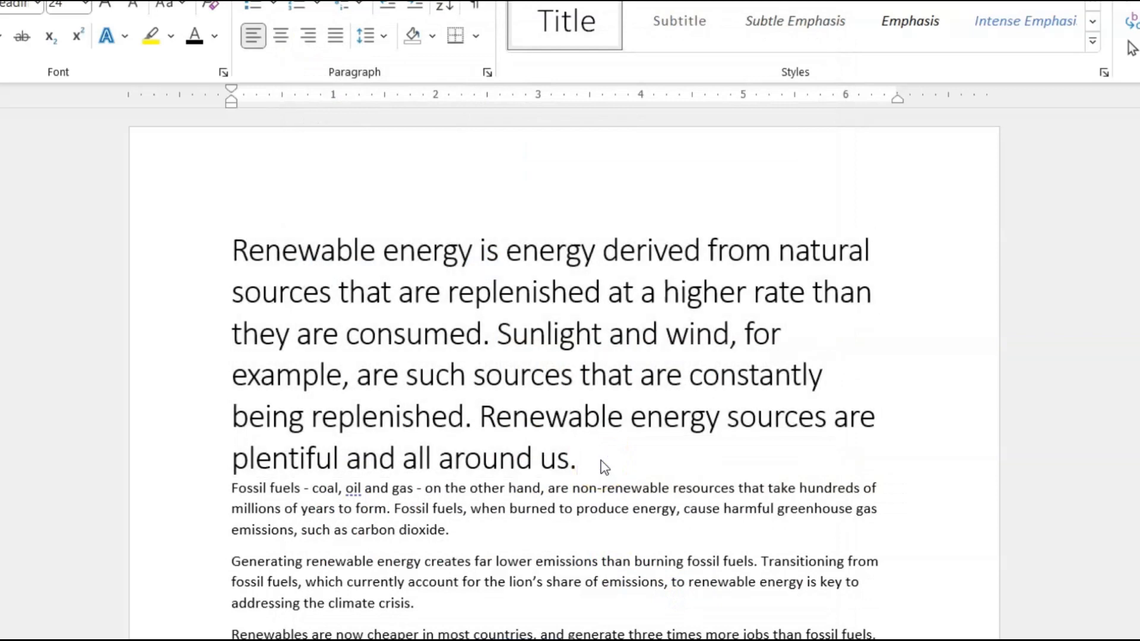
- Apply the Intense Emphasis style to the paragraph that begins "Fossil fuels - coal, oil and gas"
{"action": "left_click", "coordinate": [231, 497]}
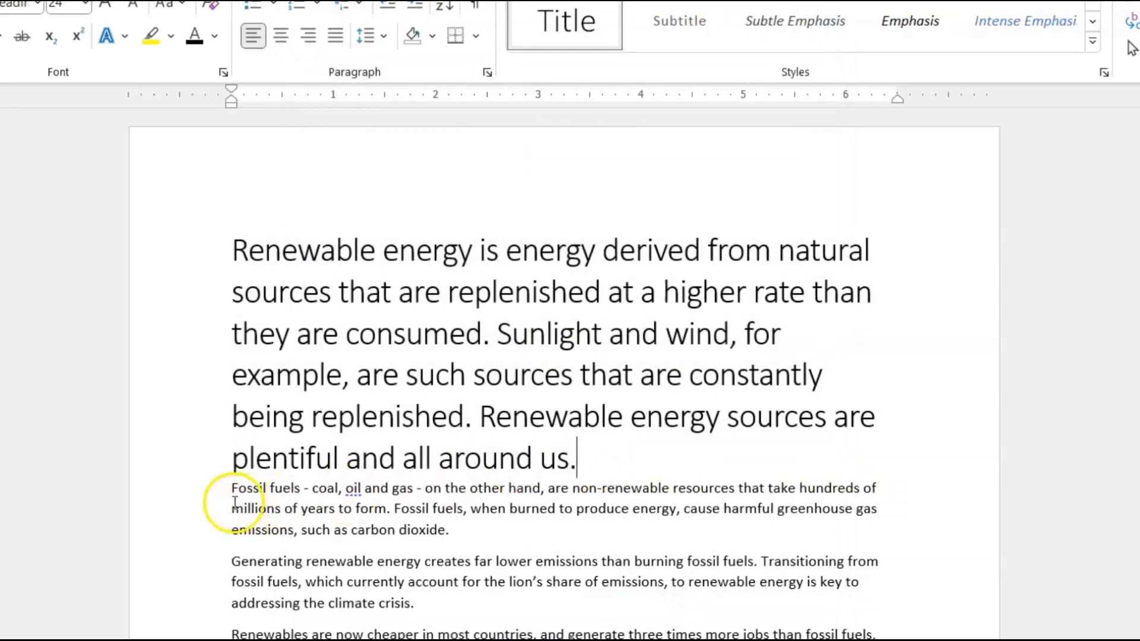
{"action": "left_click_drag", "start_coordinate": [231, 491], "coordinate": [492, 523]}
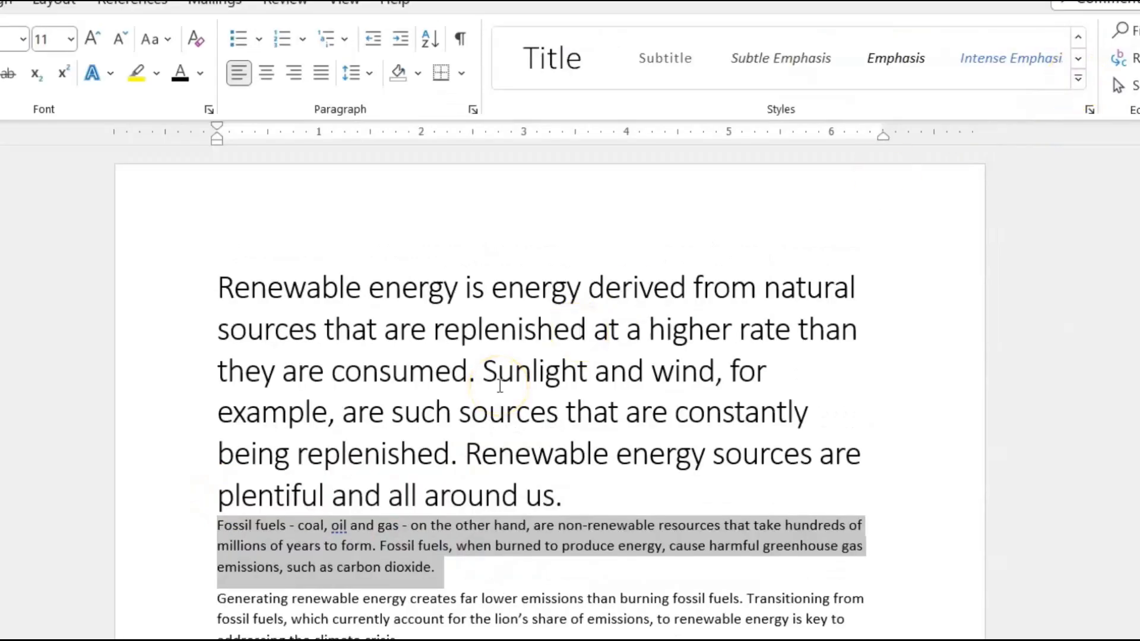
{"action": "left_click", "coordinate": [1078, 78]}
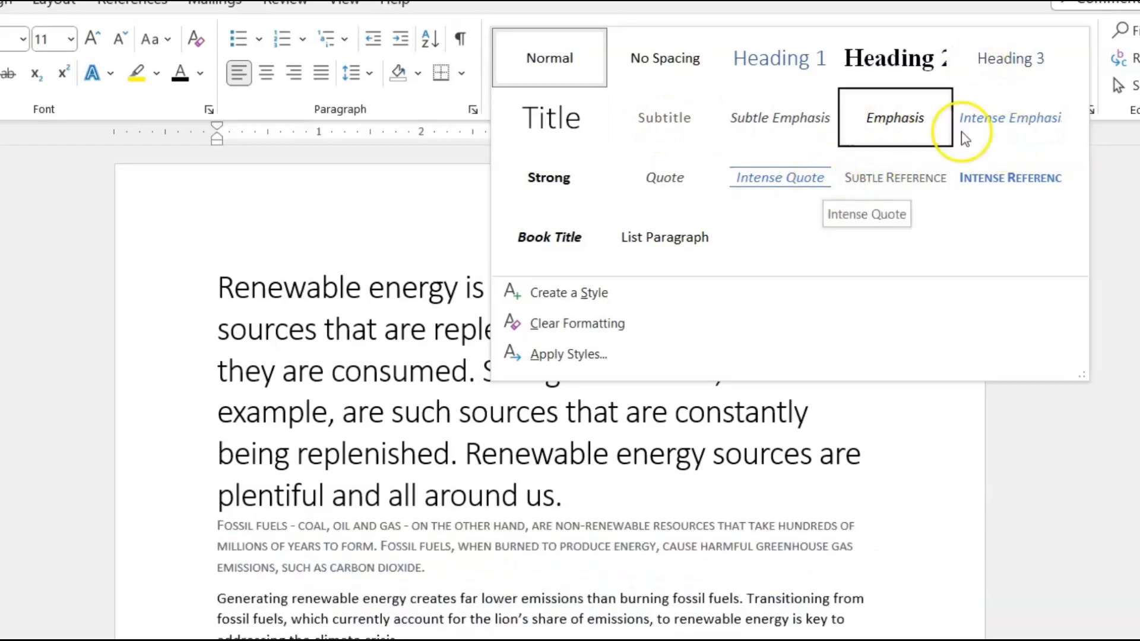
{"action": "left_click", "coordinate": [996, 138]}
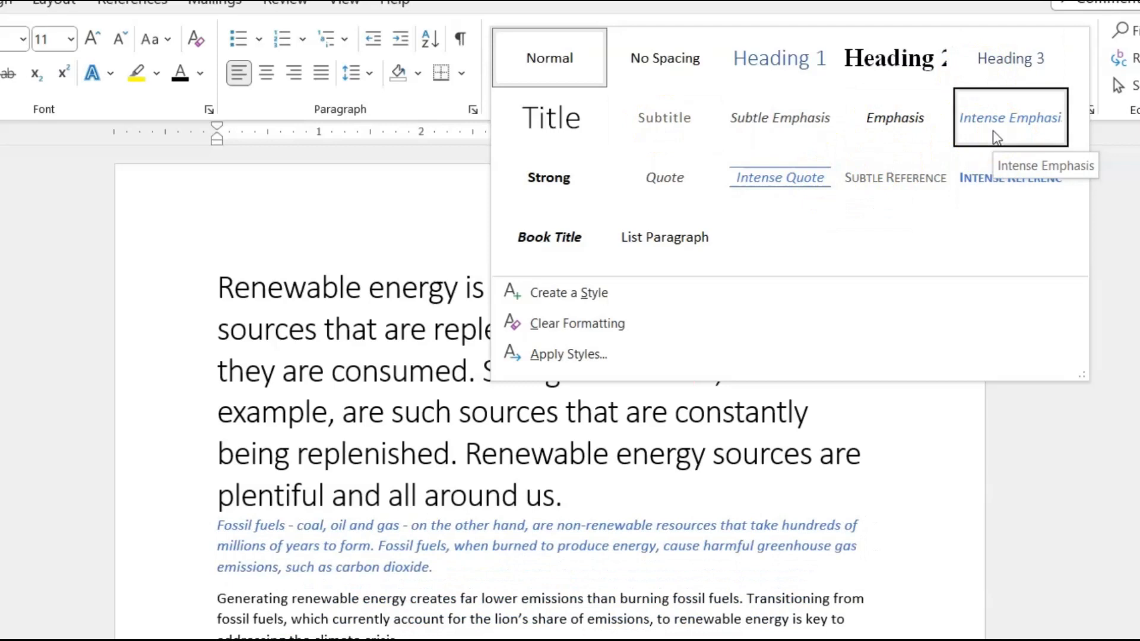
{"action": "left_click", "coordinate": [564, 422]}
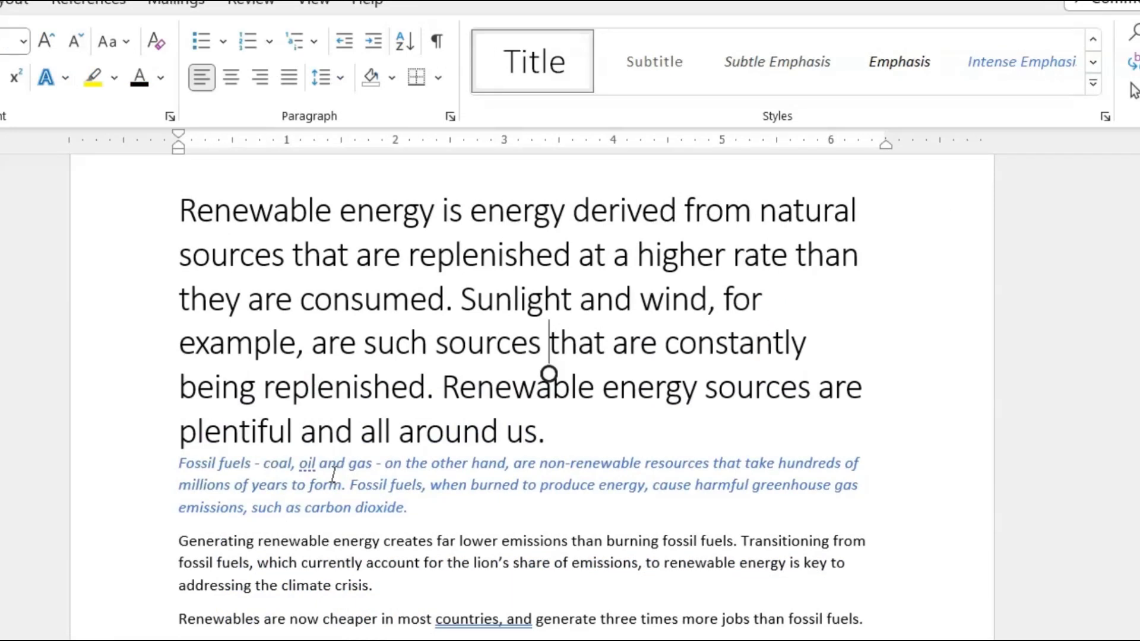
- Apply the Intense Emphasis style to the "Generating renewable energy" paragraph and the "Renewables are now cheaper" paragraph
{"action": "left_click", "coordinate": [284, 472]}
{"action": "left_click_drag", "start_coordinate": [169, 541], "coordinate": [373, 582]}
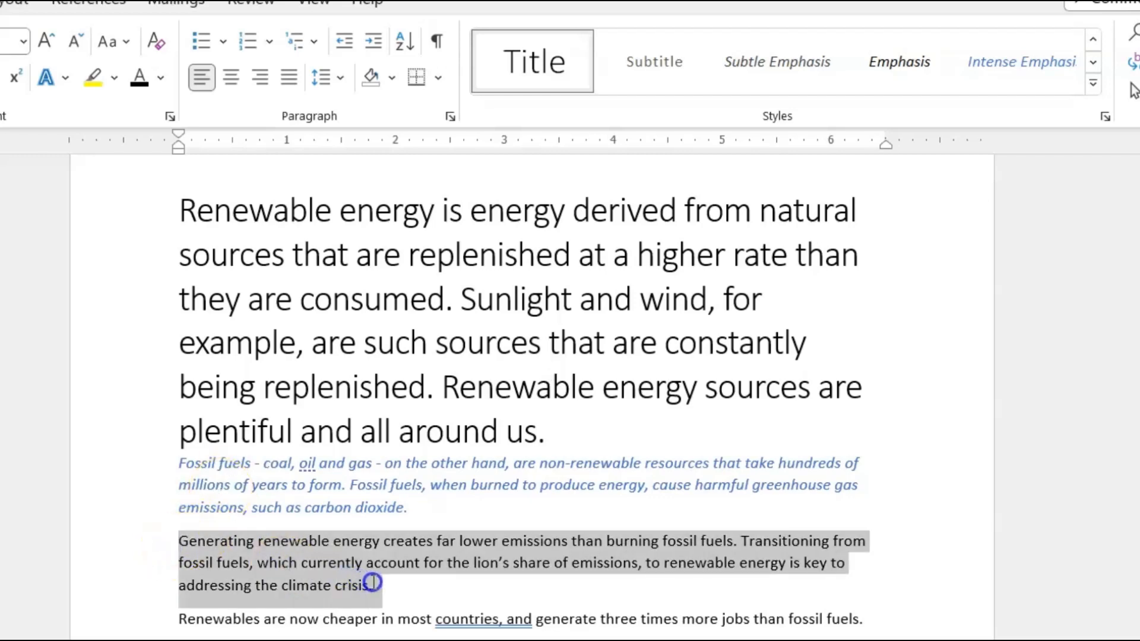
{"action": "left_click", "coordinate": [1020, 72]}
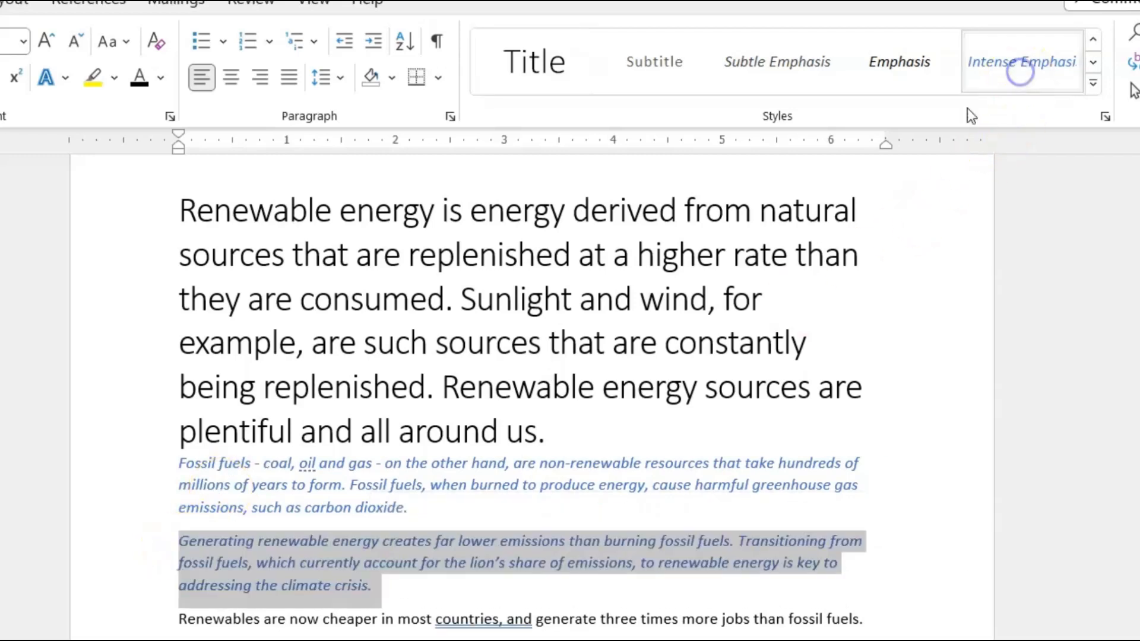
{"action": "scroll", "coordinate": [465, 604], "scroll_direction": "down", "scroll_amount": 5}
{"action": "left_click", "coordinate": [177, 367]}
{"action": "left_click_drag", "start_coordinate": [176, 367], "coordinate": [949, 362]}
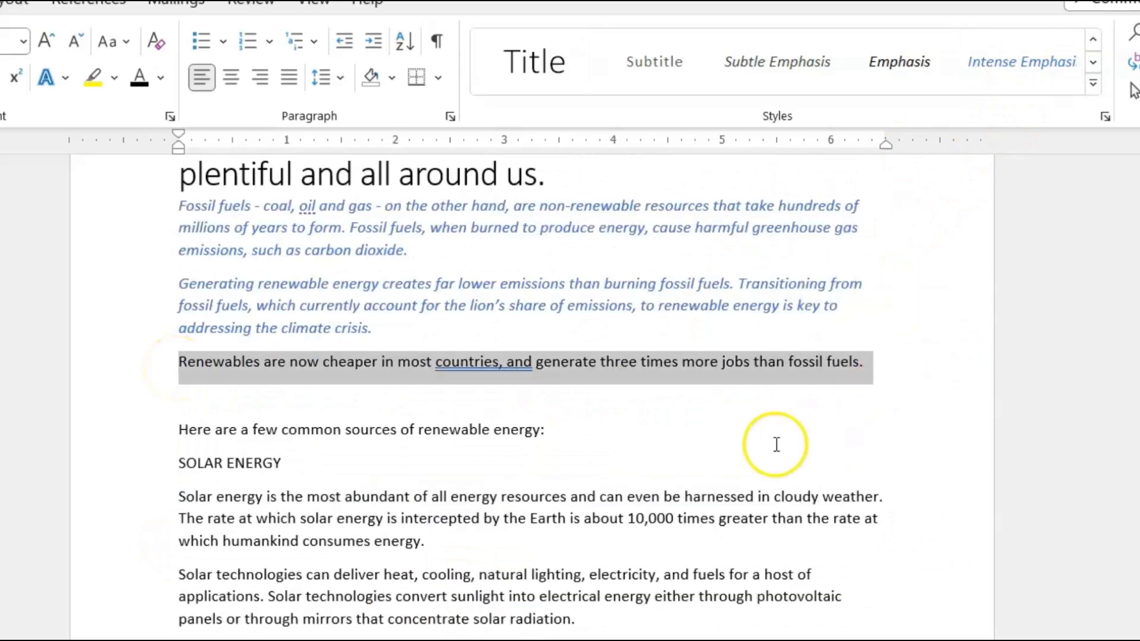
{"action": "left_click", "coordinate": [1009, 73]}
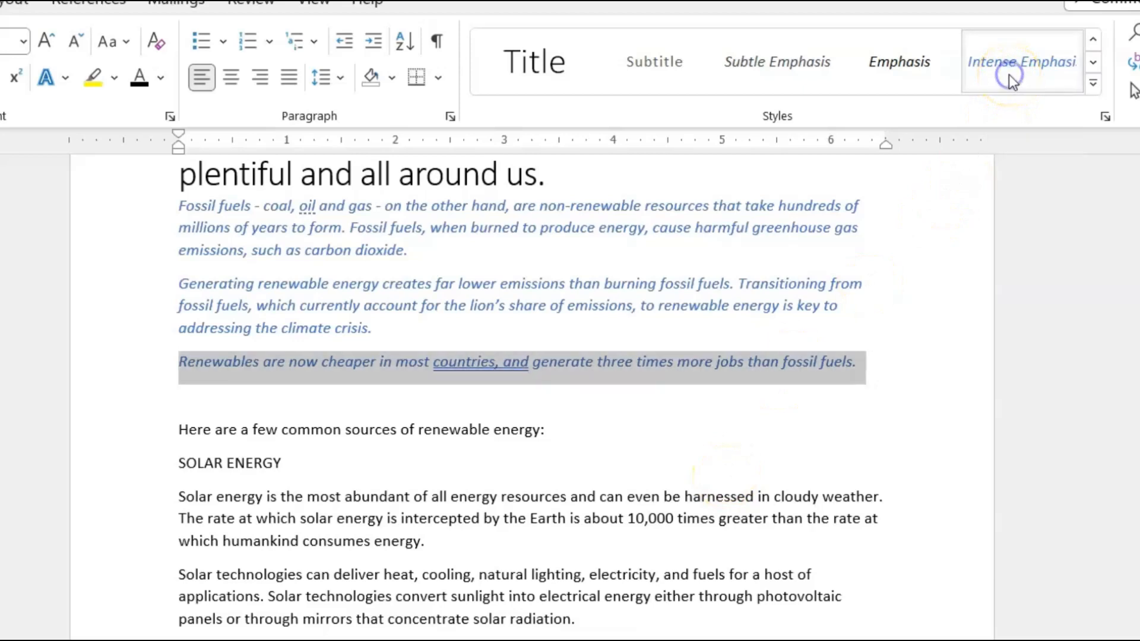
- Apply the Intense Emphasis style to the body paragraphs under the solar, wind and geothermal energy headings, leaving the headings out
{"action": "left_click", "coordinate": [615, 486]}
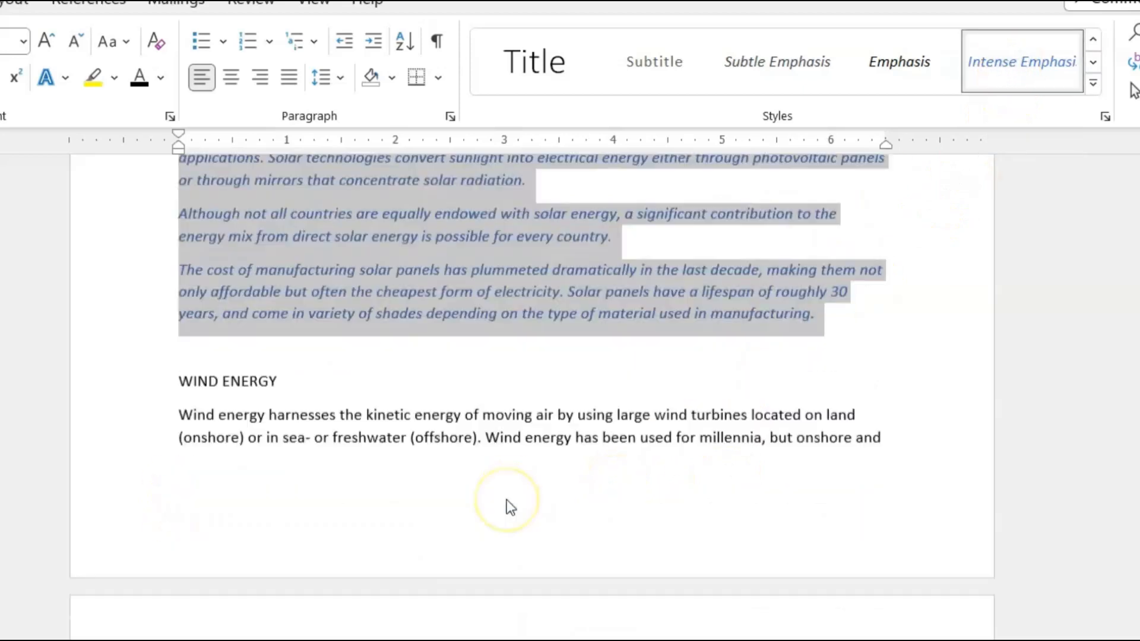
{"action": "scroll", "coordinate": [475, 499], "scroll_direction": "down", "scroll_amount": 6}
{"action": "scroll", "coordinate": [450, 489], "scroll_direction": "down", "scroll_amount": 15}
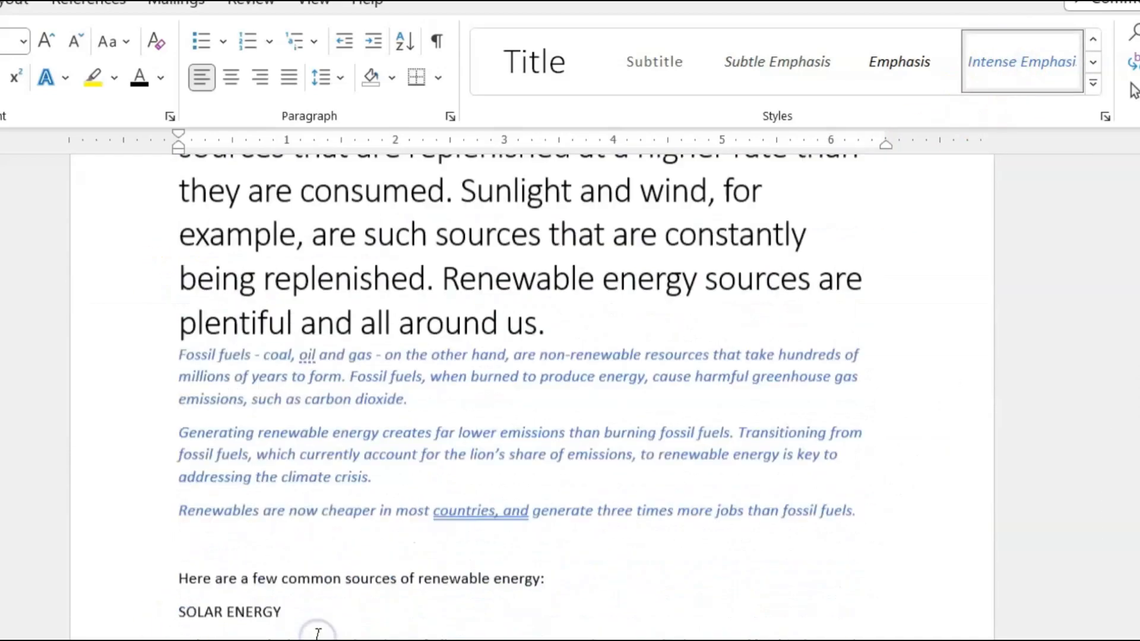
{"action": "scroll", "coordinate": [317, 633], "scroll_direction": "up", "scroll_amount": 3}
{"action": "scroll", "coordinate": [374, 562], "scroll_direction": "down", "scroll_amount": 20}
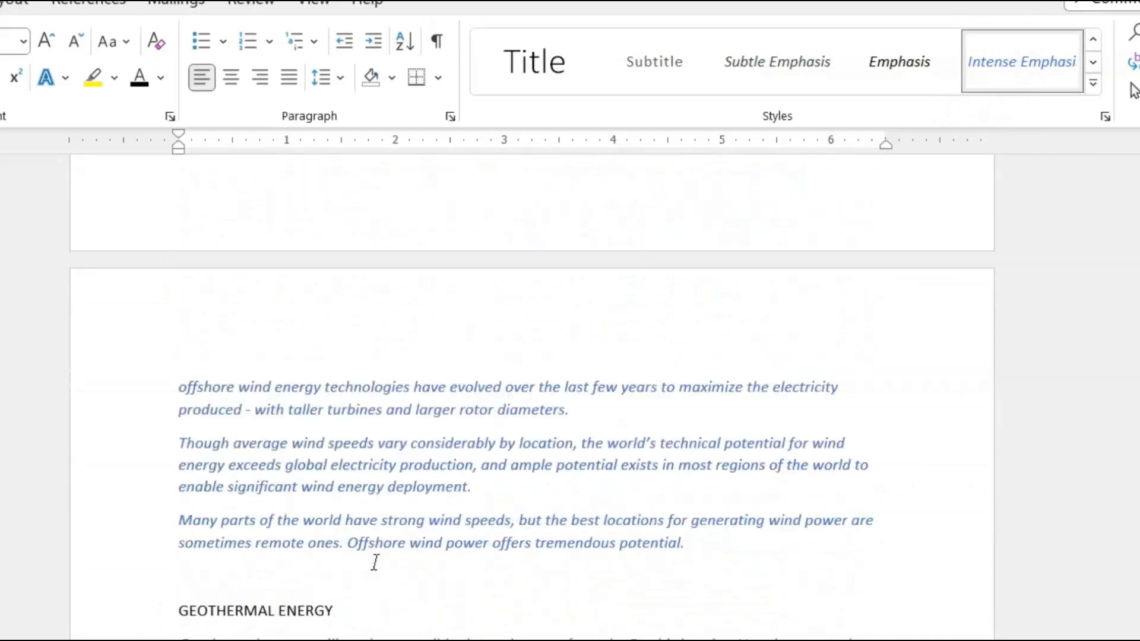
{"action": "scroll", "coordinate": [375, 562], "scroll_direction": "down", "scroll_amount": 16}
{"action": "scroll", "coordinate": [375, 562], "scroll_direction": "up", "scroll_amount": 11}
{"action": "scroll", "coordinate": [375, 562], "scroll_direction": "up", "scroll_amount": 20}
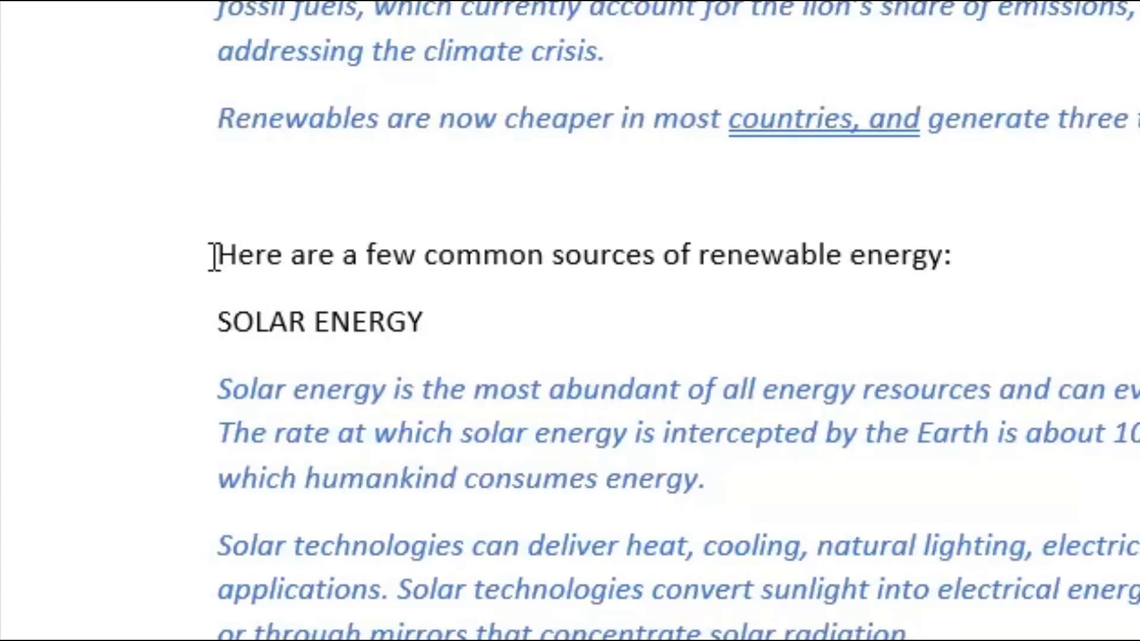
- Apply the Heading 1 style to the line "Here are a few common sources of renewable energy:"
{"action": "left_click_drag", "start_coordinate": [213, 257], "coordinate": [1005, 290]}
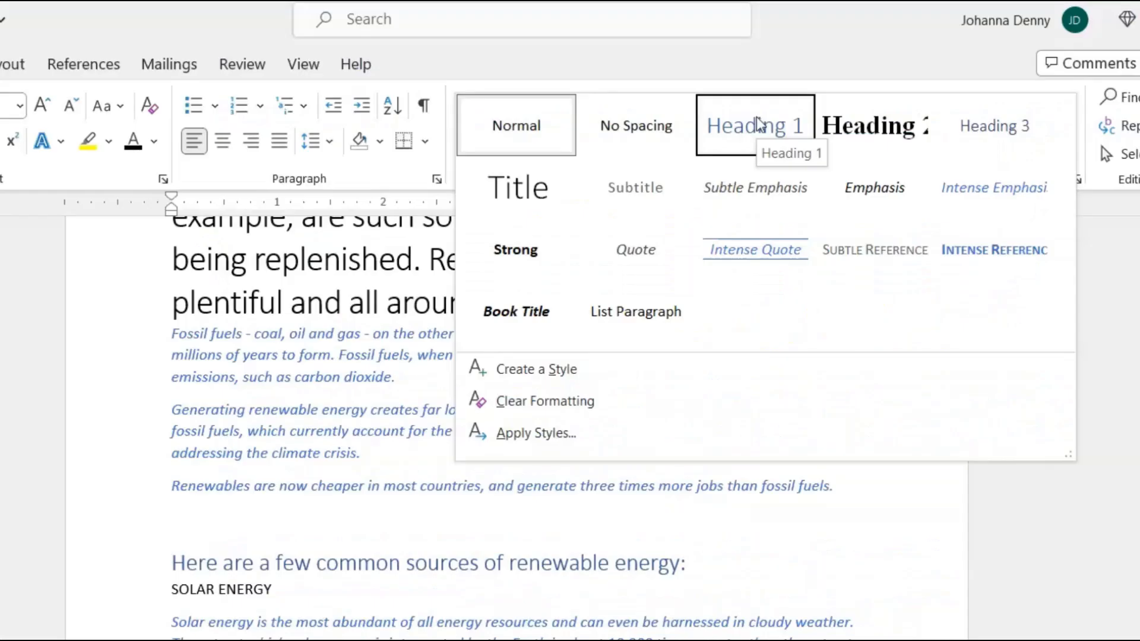
{"action": "left_click", "coordinate": [757, 125]}
{"action": "left_click", "coordinate": [421, 582]}
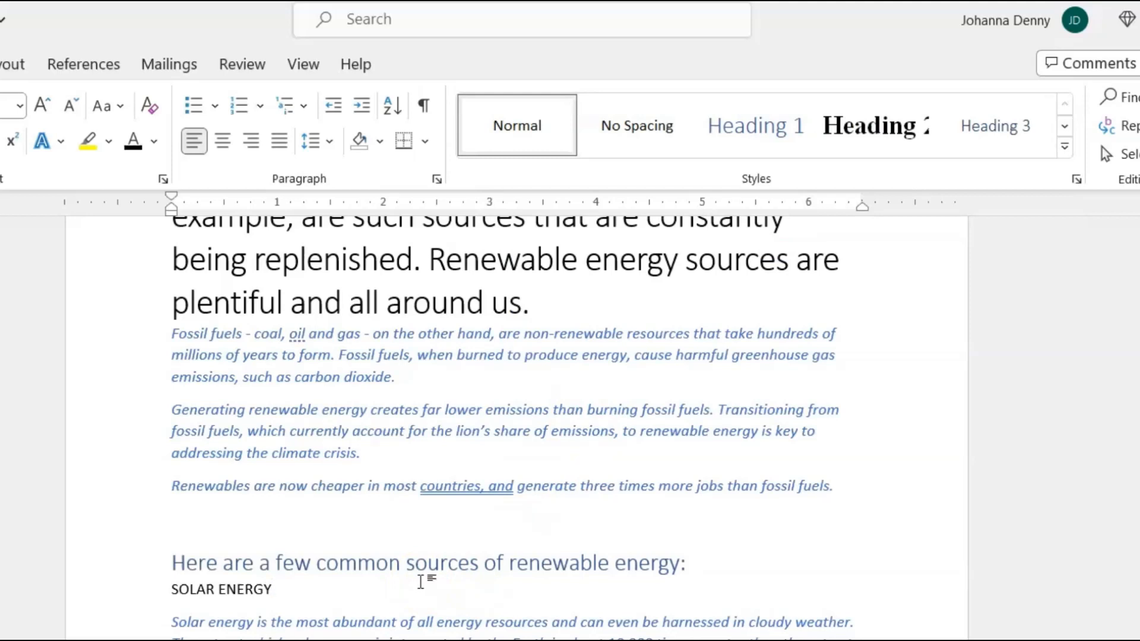
- Apply the Heading 1 style to the SOLAR ENERGY line above the solar energy paragraphs
{"action": "scroll", "coordinate": [421, 582], "scroll_direction": "down", "scroll_amount": 5}
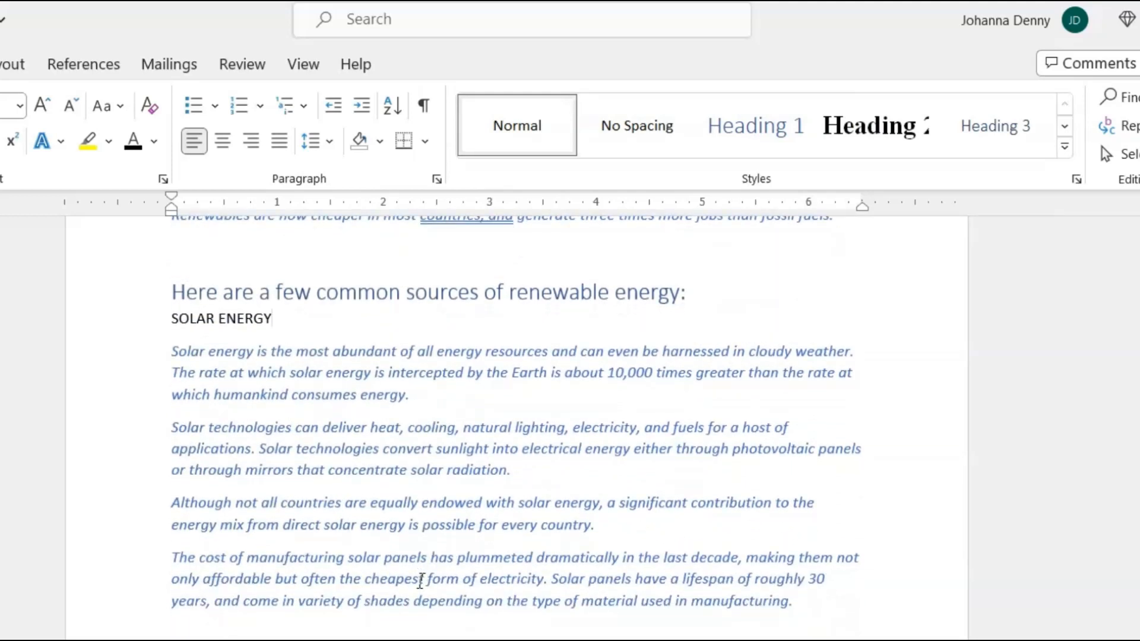
{"action": "scroll", "coordinate": [421, 582], "scroll_direction": "down", "scroll_amount": 13}
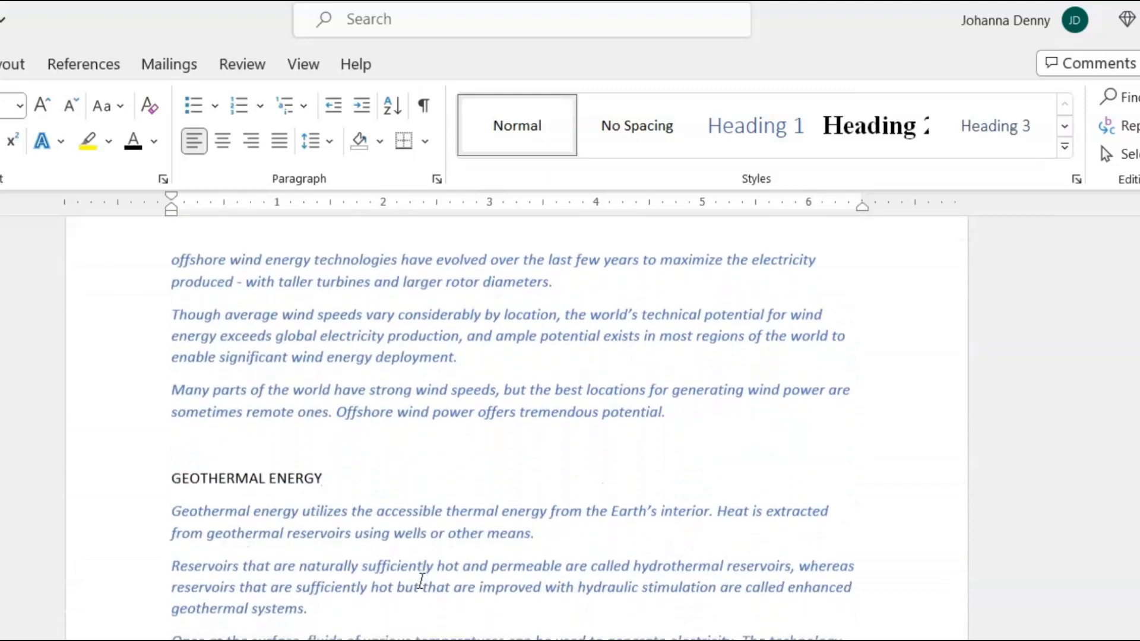
{"action": "scroll", "coordinate": [421, 582], "scroll_direction": "up", "scroll_amount": 18}
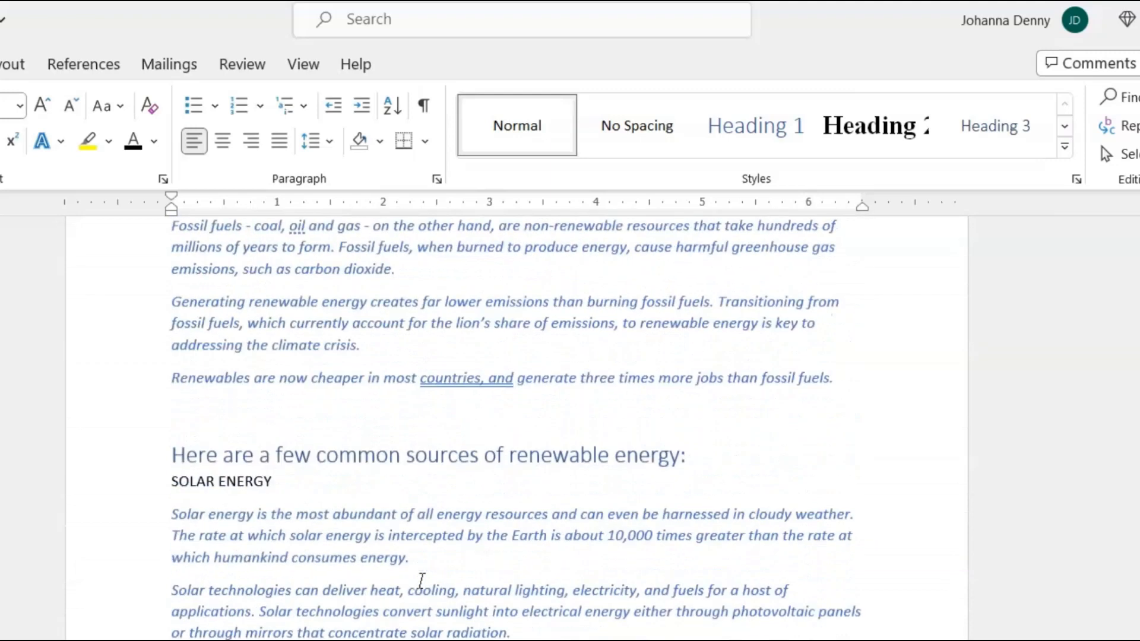
{"action": "left_click_drag", "start_coordinate": [170, 635], "coordinate": [267, 635]}
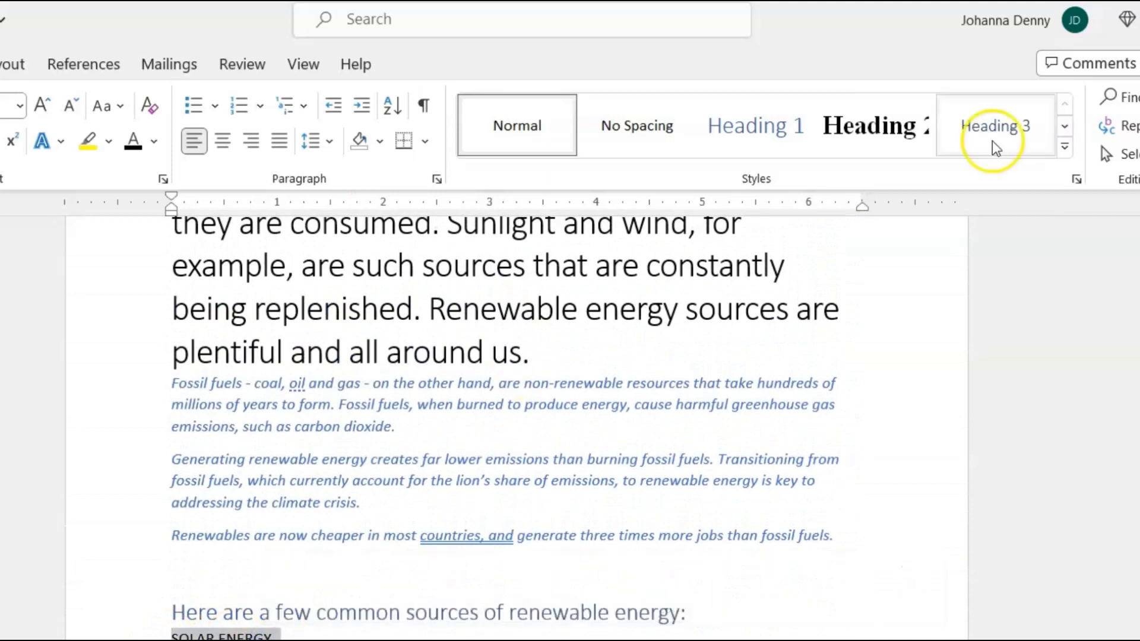
{"action": "left_click", "coordinate": [1066, 152]}
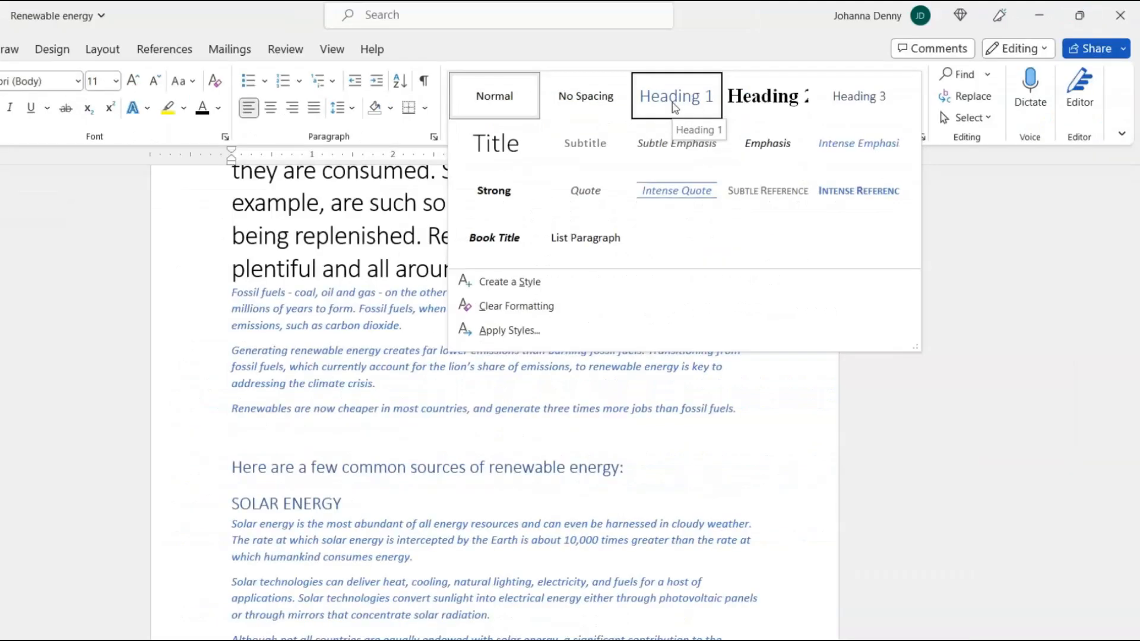
{"action": "left_click", "coordinate": [675, 107]}
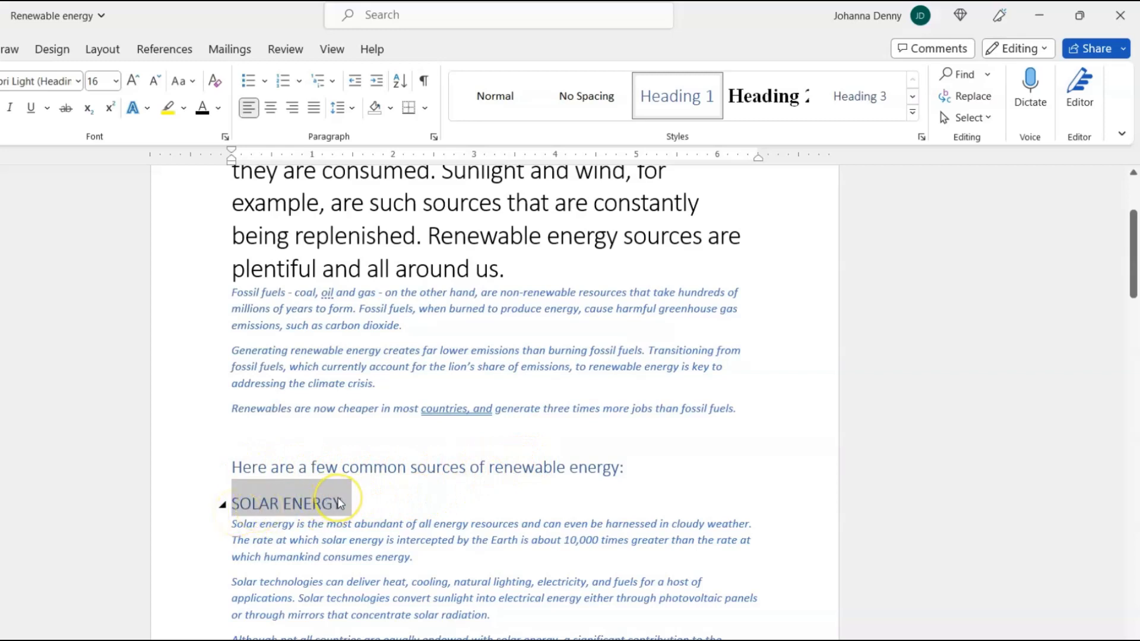
{"action": "left_click", "coordinate": [300, 501]}
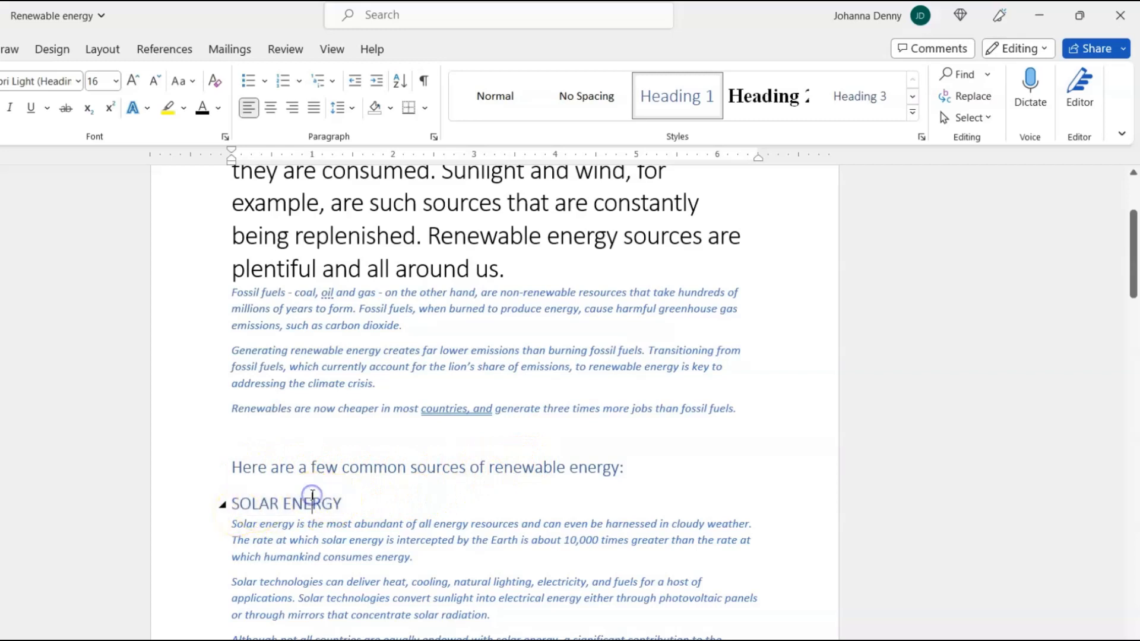
- Apply the Heading 1 style to the WIND ENERGY line above the wind energy paragraphs
{"action": "scroll", "coordinate": [313, 495], "scroll_direction": "down", "scroll_amount": 1}
{"action": "scroll", "coordinate": [312, 495], "scroll_direction": "down", "scroll_amount": 3}
{"action": "left_click", "coordinate": [221, 522]}
{"action": "left_click_drag", "start_coordinate": [221, 522], "coordinate": [315, 515]}
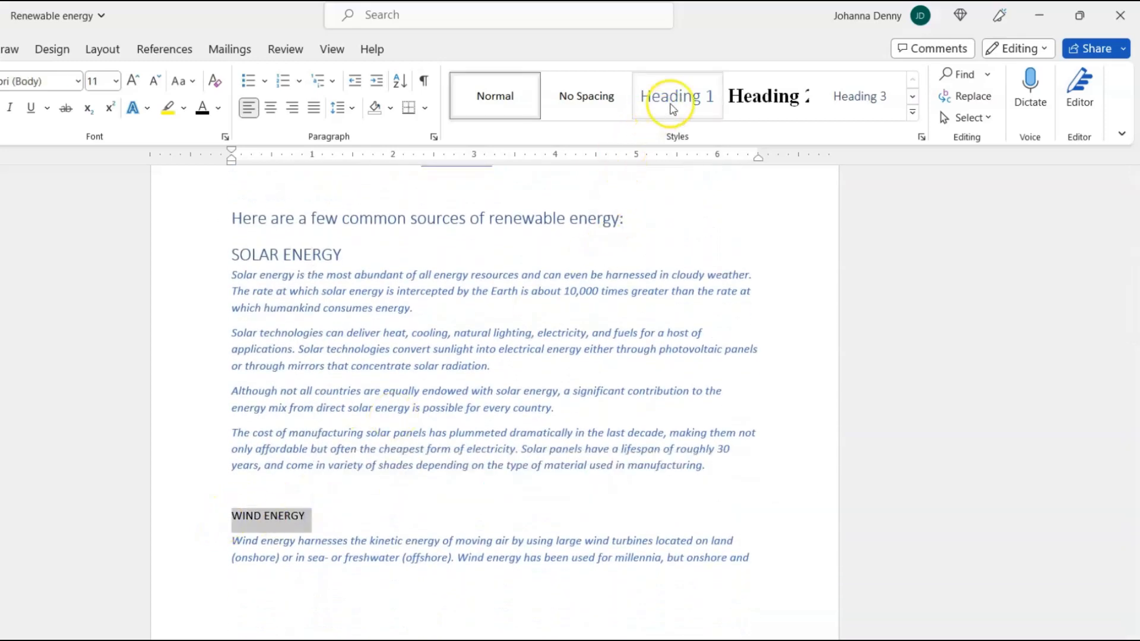
{"action": "left_click", "coordinate": [673, 108]}
- Apply the Heading 1 style to the GEOTHERMAL ENERGY line and to each remaining energy source heading below it
{"action": "scroll", "coordinate": [356, 427], "scroll_direction": "down", "scroll_amount": 5}
{"action": "left_click_drag", "start_coordinate": [231, 424], "coordinate": [352, 423]}
{"action": "left_click", "coordinate": [674, 107]}
{"action": "scroll", "coordinate": [300, 504], "scroll_direction": "down", "scroll_amount": 3}
{"action": "triple_click", "coordinate": [277, 459]}
{"action": "left_click", "coordinate": [677, 98]}
{"action": "scroll", "coordinate": [356, 427], "scroll_direction": "down", "scroll_amount": 7}
{"action": "triple_click", "coordinate": [293, 314]}
{"action": "left_click", "coordinate": [678, 97]}
{"action": "triple_click", "coordinate": [268, 397]}
{"action": "left_click", "coordinate": [679, 95]}
- Create a new linked style based on Title from the opening paragraph's formatting, reviewing its full formatting options
{"action": "scroll", "coordinate": [361, 364], "scroll_direction": "up", "scroll_amount": 20}
{"action": "left_click", "coordinate": [912, 113]}
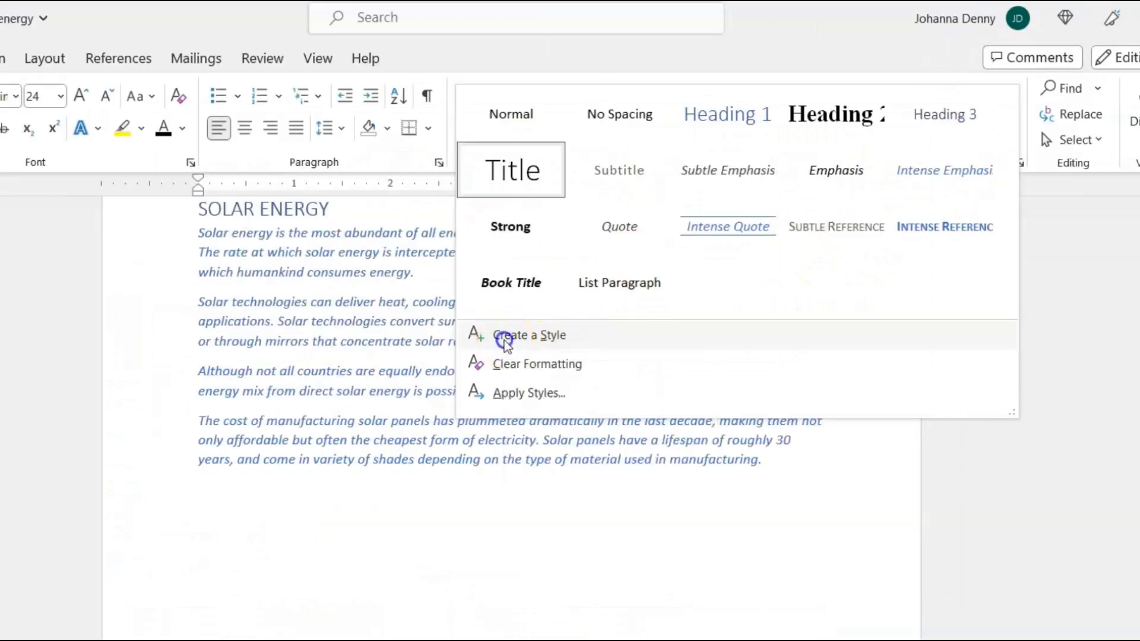
{"action": "left_click", "coordinate": [228, 484]}
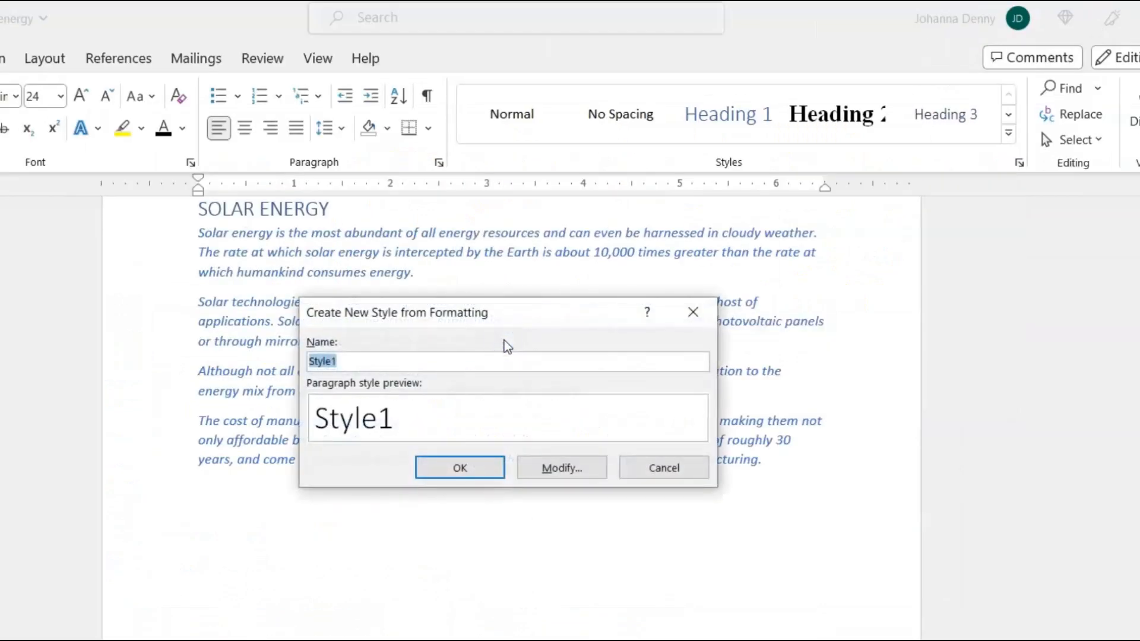
{"action": "left_click", "coordinate": [565, 468]}
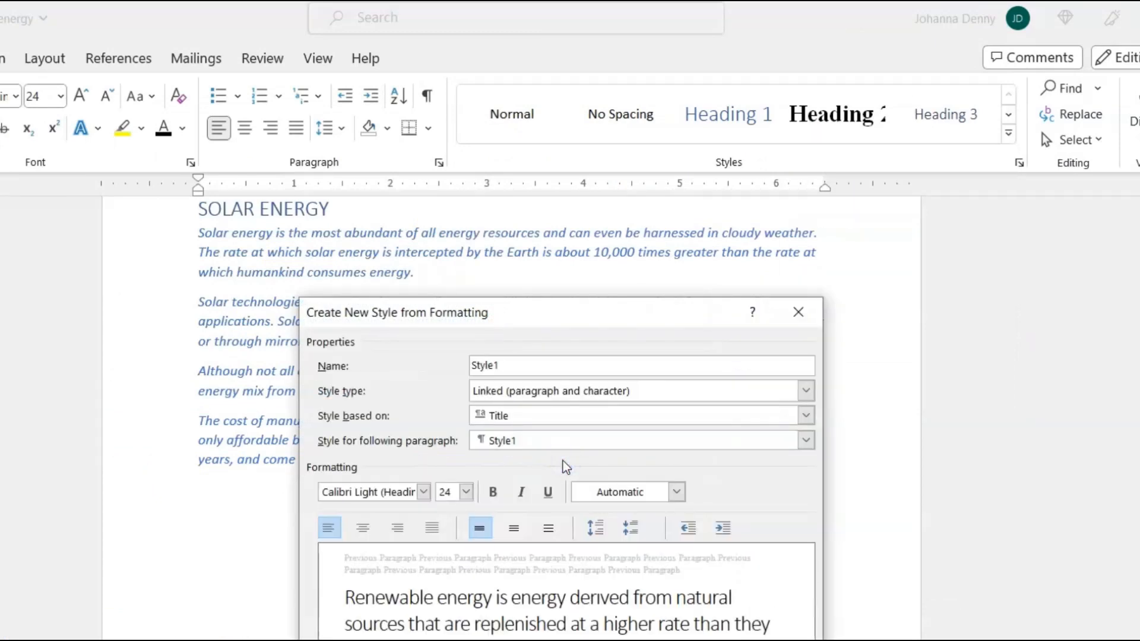
{"action": "left_click_drag", "start_coordinate": [557, 308], "coordinate": [496, 184]}
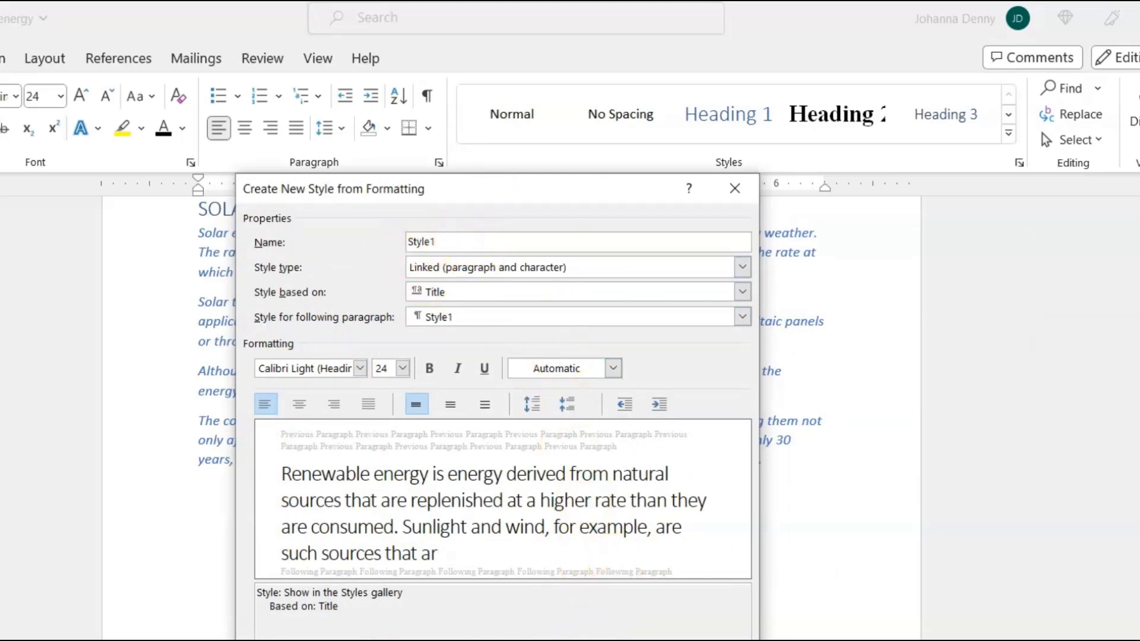
{"action": "key", "text": "Return"}
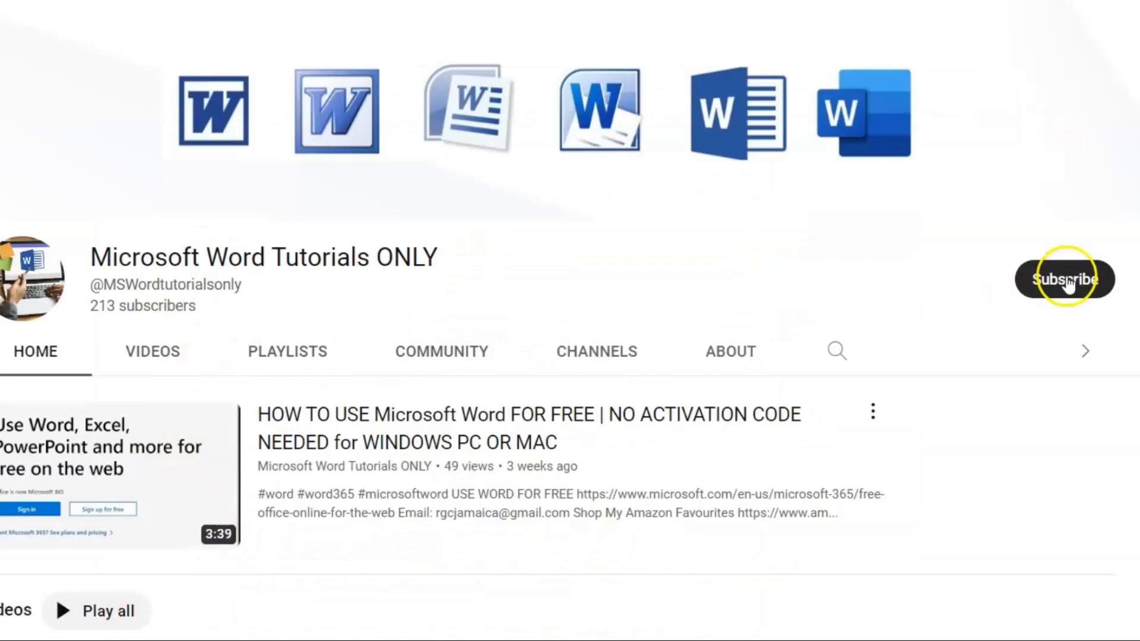
- On YouTube, subscribe to the Microsoft Word Tutorials ONLY channel and set its notifications to All
{"action": "left_click", "coordinate": [1062, 276]}
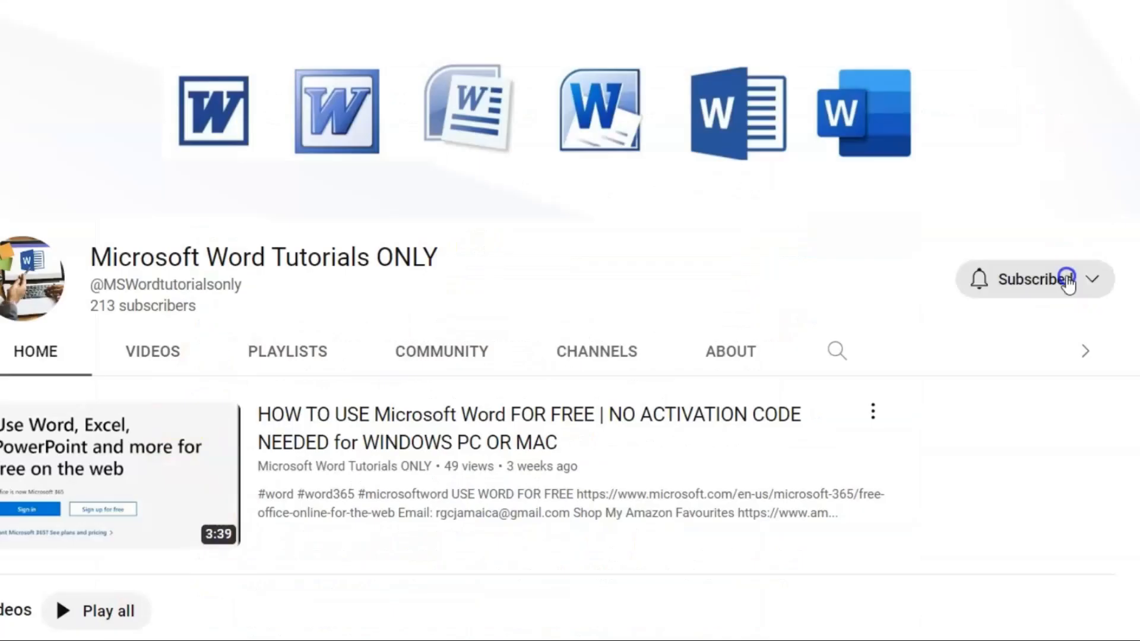
{"action": "left_click", "coordinate": [974, 280]}
{"action": "left_click", "coordinate": [1014, 328]}
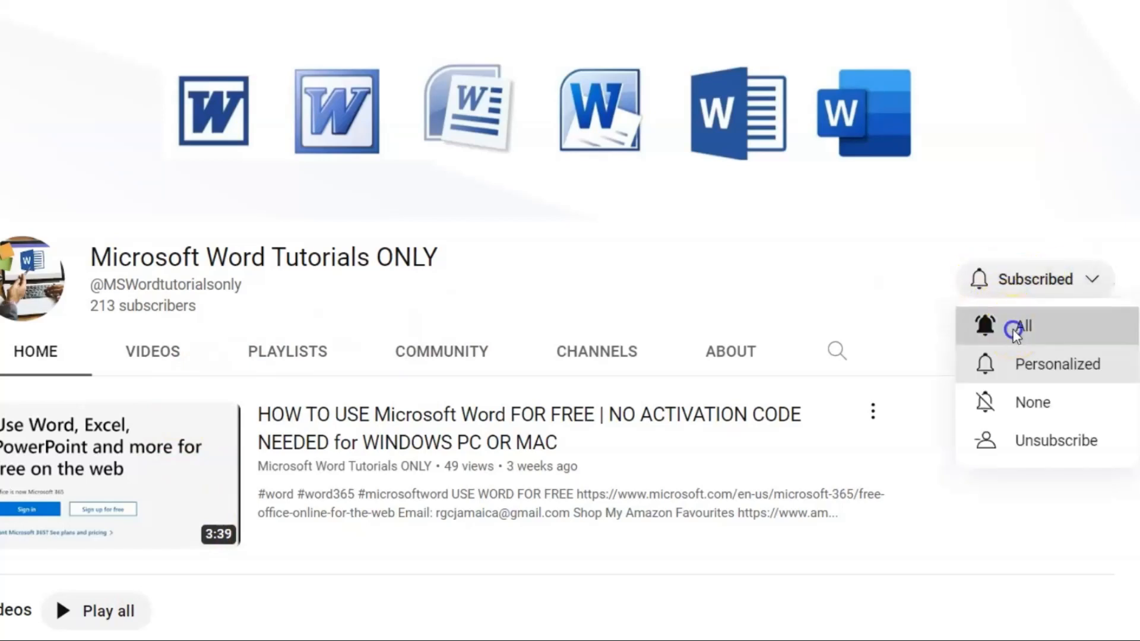